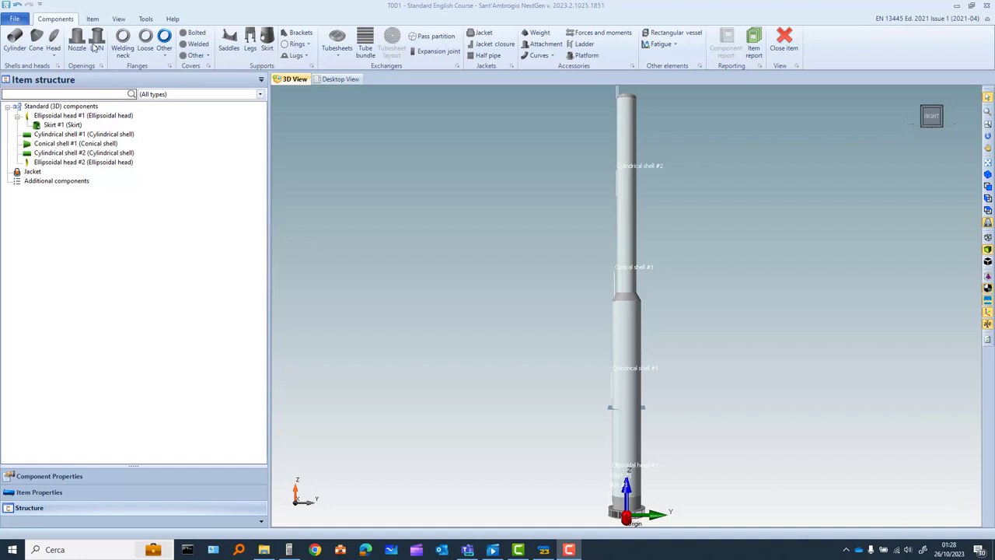
# Open the item properties and review the vessel's general, geometry and test settings
pyautogui.click(93, 19)
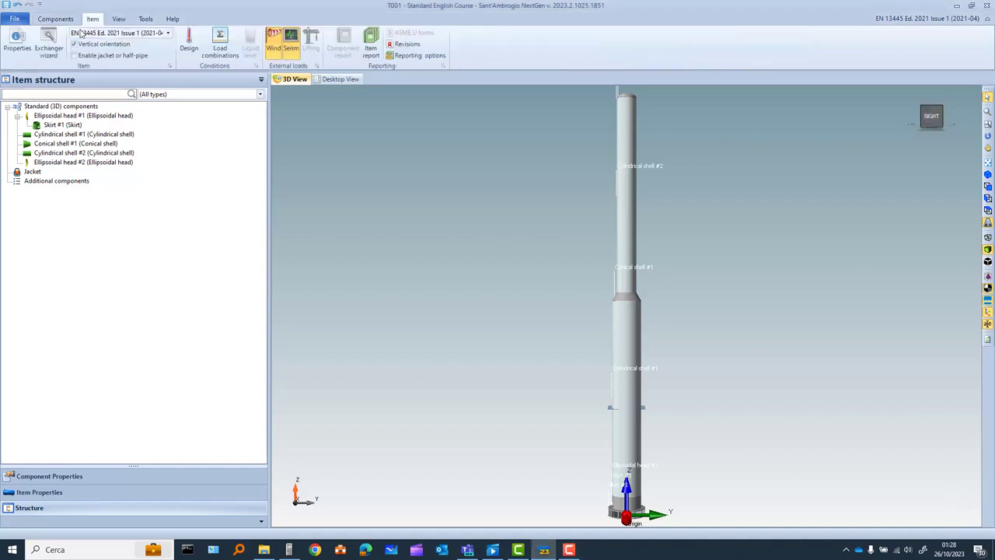
pyautogui.click(17, 40)
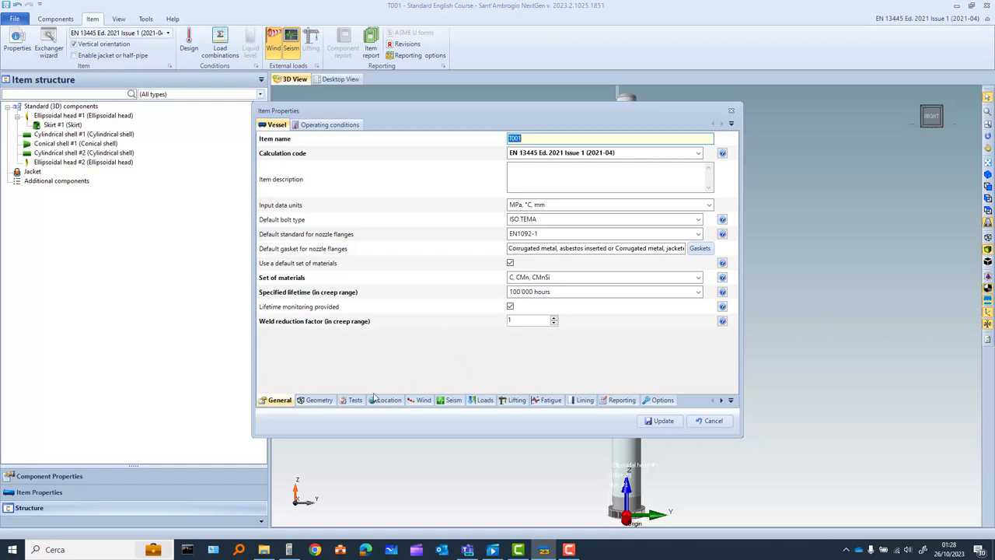
pyautogui.click(317, 399)
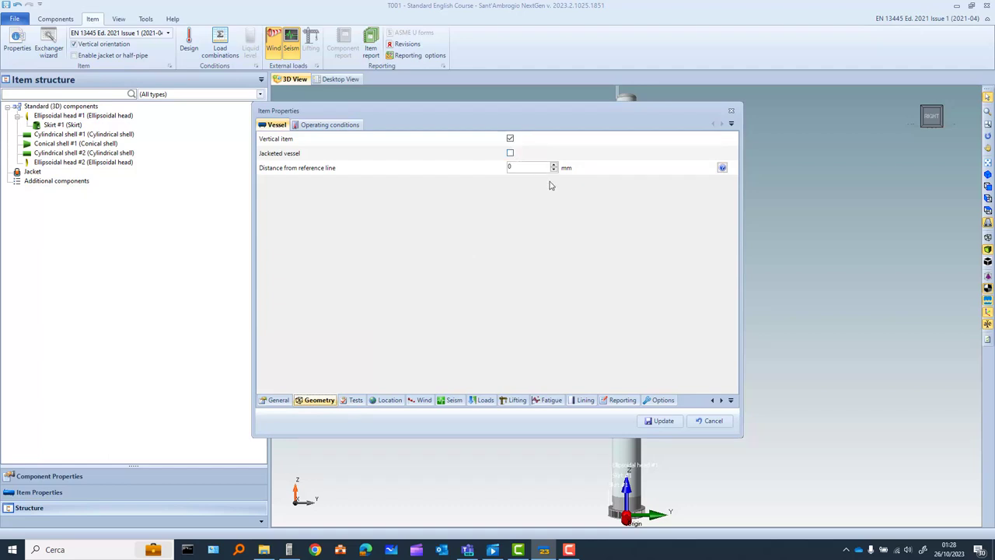
pyautogui.click(355, 400)
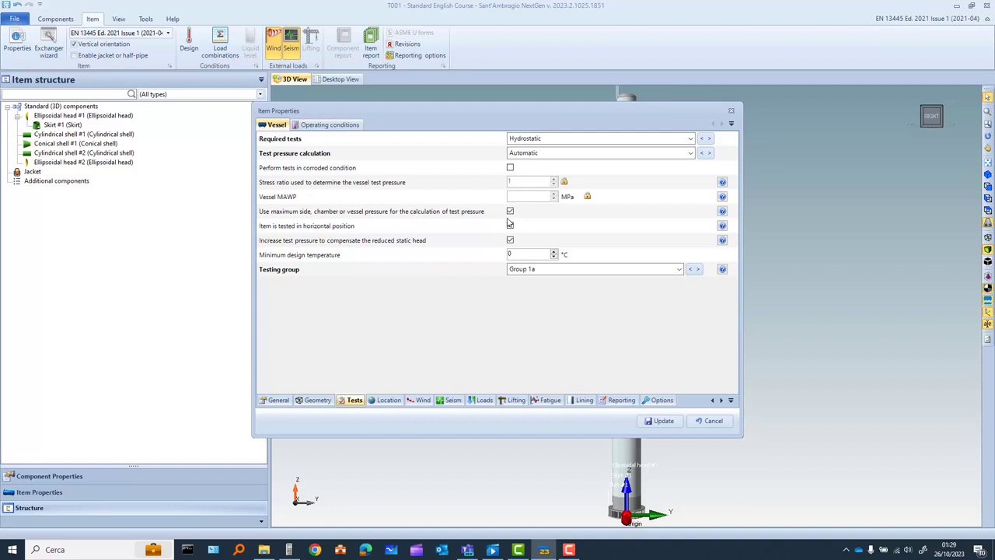
# Look up the vessel location on the map and save Priolo Gargallo, Siracusa, Sicilia, with its coordinates as the site
pyautogui.click(386, 401)
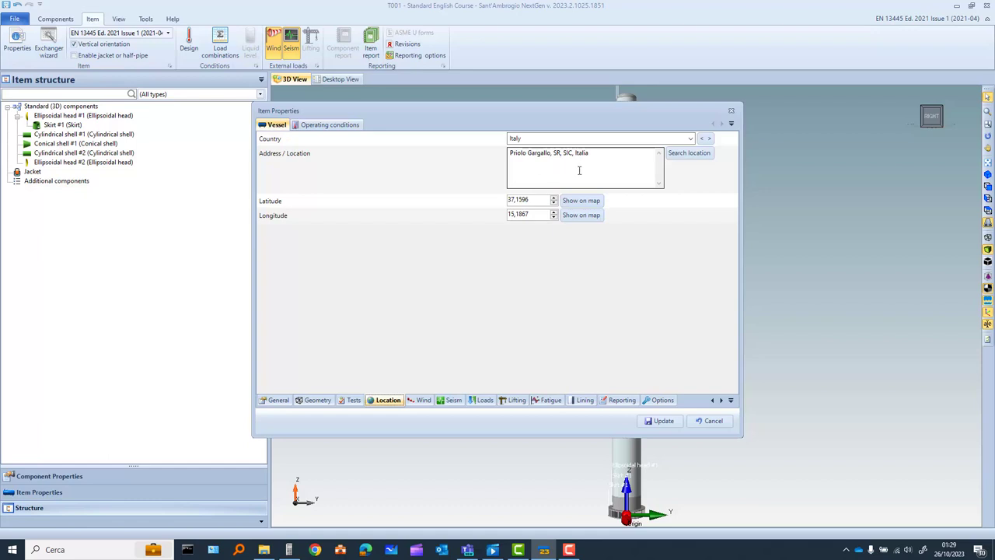
pyautogui.click(692, 156)
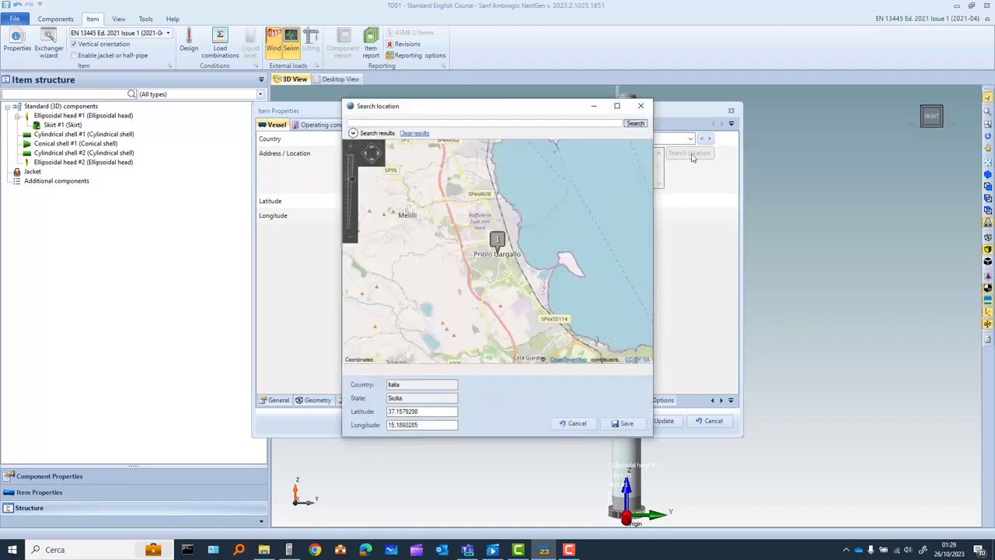
pyautogui.scroll(-3, 550, 223)
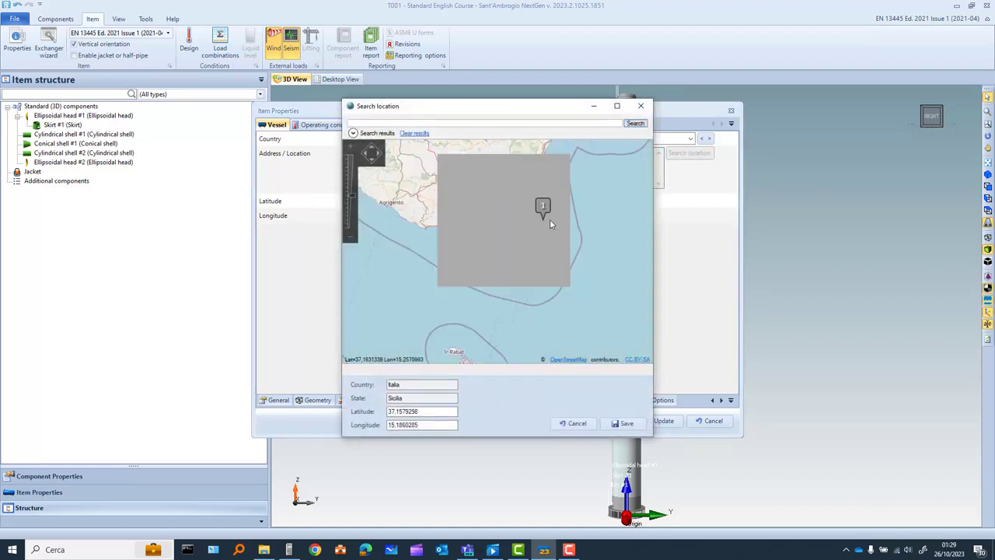
pyautogui.moveTo(498, 208)
pyautogui.mouseDown()
pyautogui.moveTo(485, 293)
pyautogui.moveTo(486, 262)
pyautogui.mouseUp()
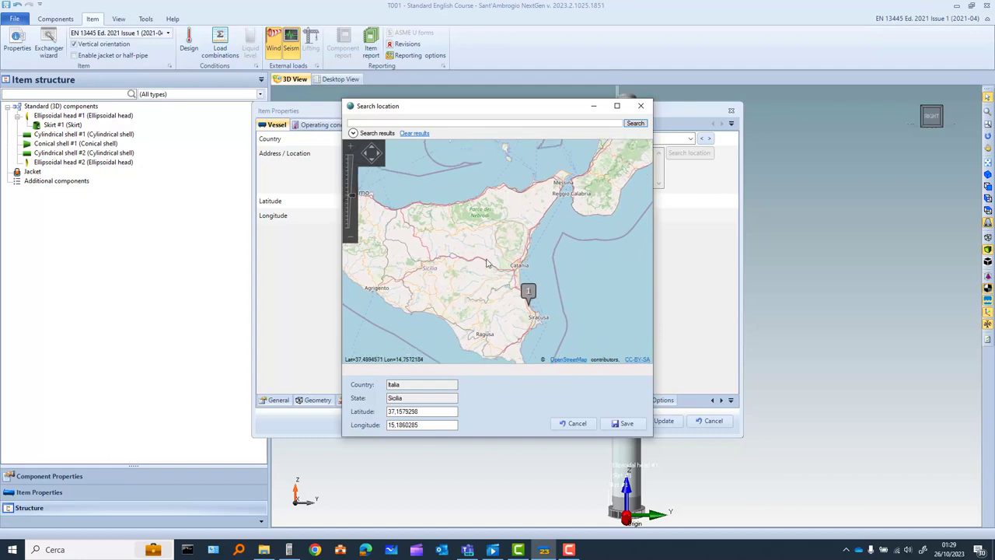
pyautogui.scroll(2, 538, 263)
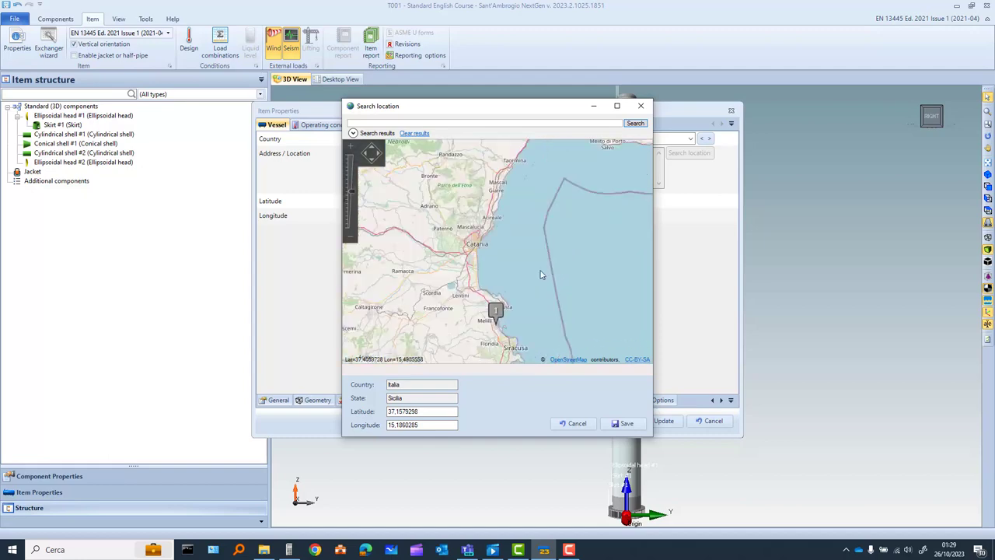
pyautogui.moveTo(435, 269); pyautogui.dragTo(436, 244)
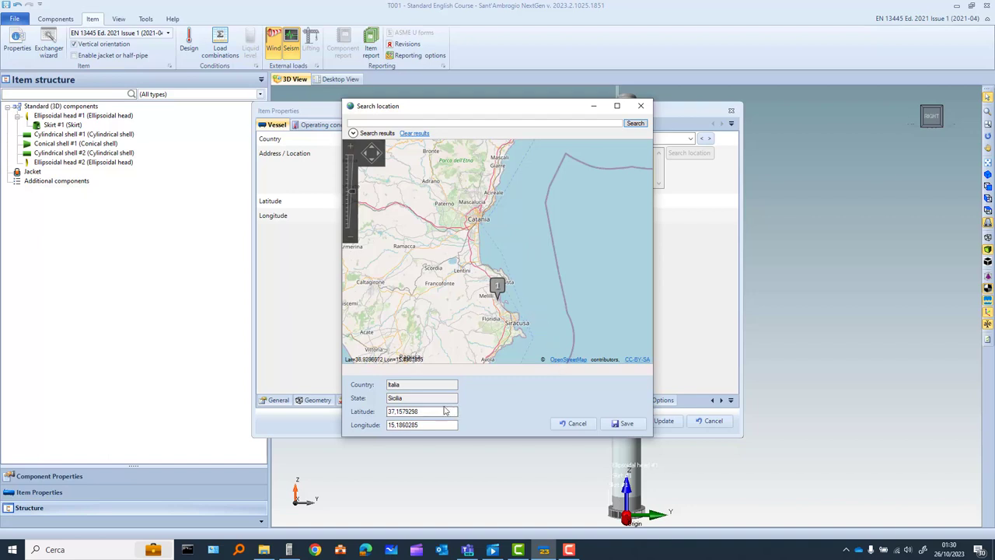
pyautogui.click(632, 426)
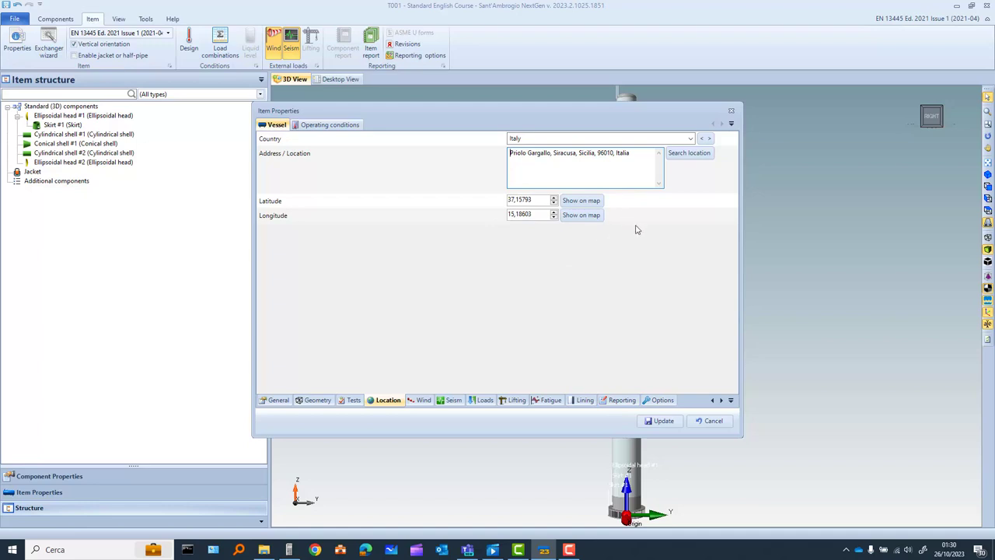
# Review the vessel's wind and seismic settings and its operating conditions, and save the item properties
pyautogui.click(424, 401)
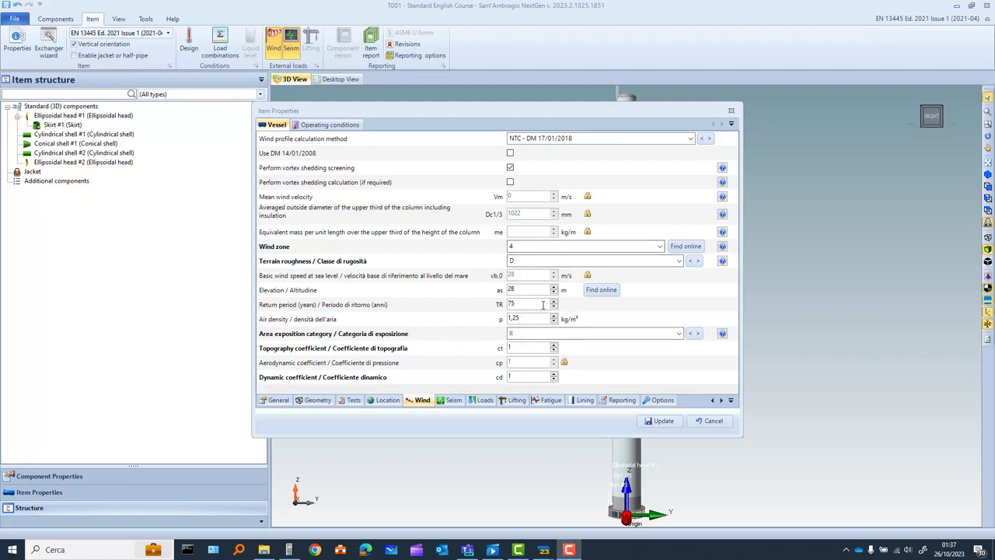
pyautogui.click(452, 401)
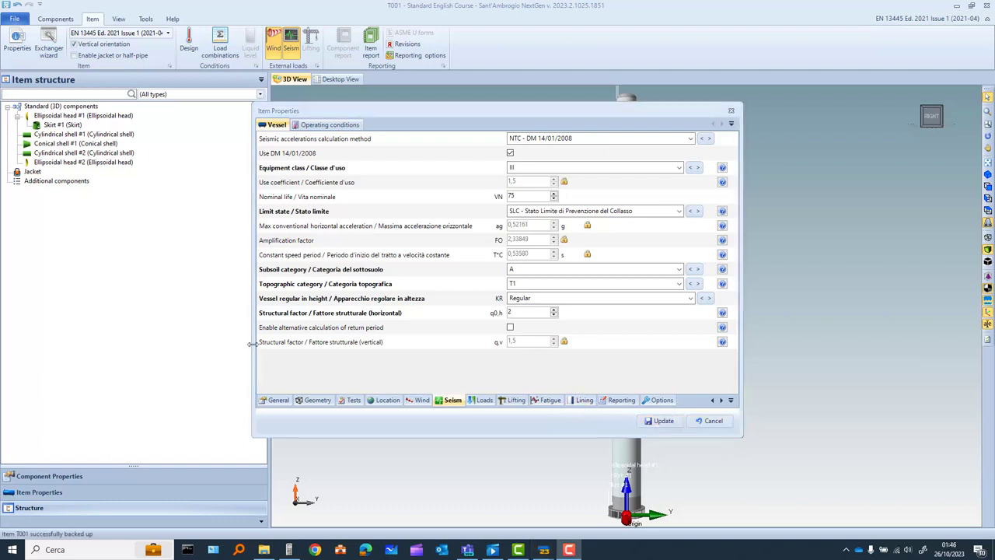
pyautogui.click(331, 126)
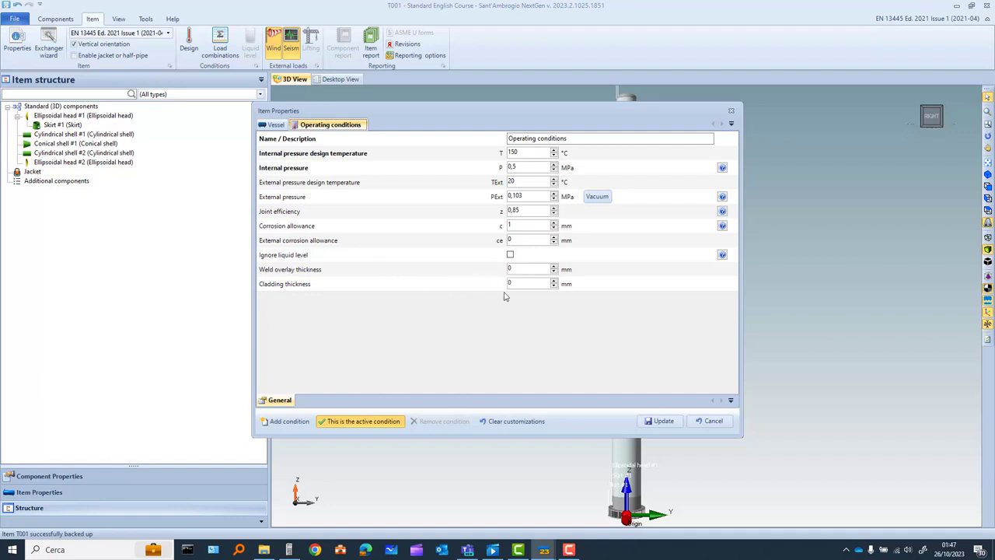
pyautogui.click(662, 425)
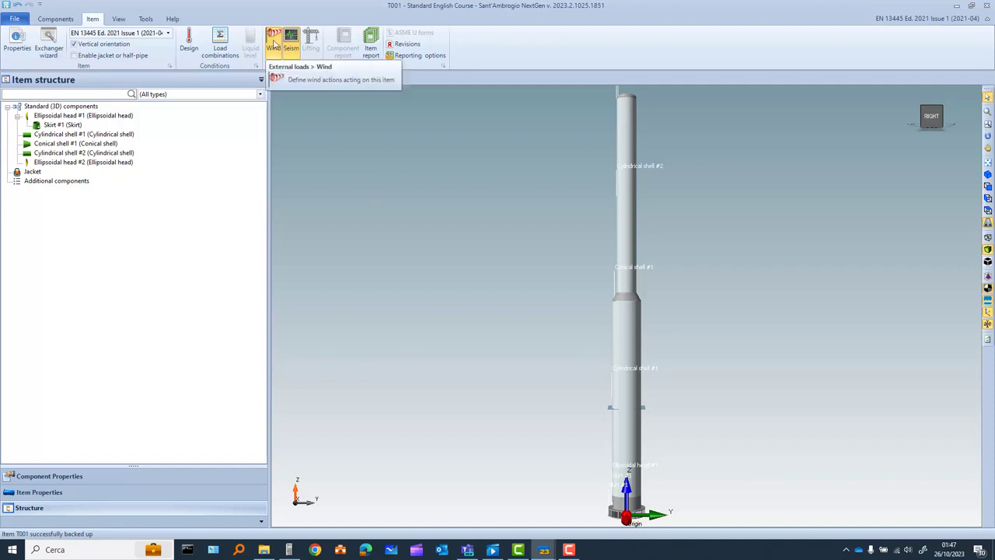
# Examine the wind load profile with its height and pressure table, and the seismic spectral acceleration chart
pyautogui.click(275, 43)
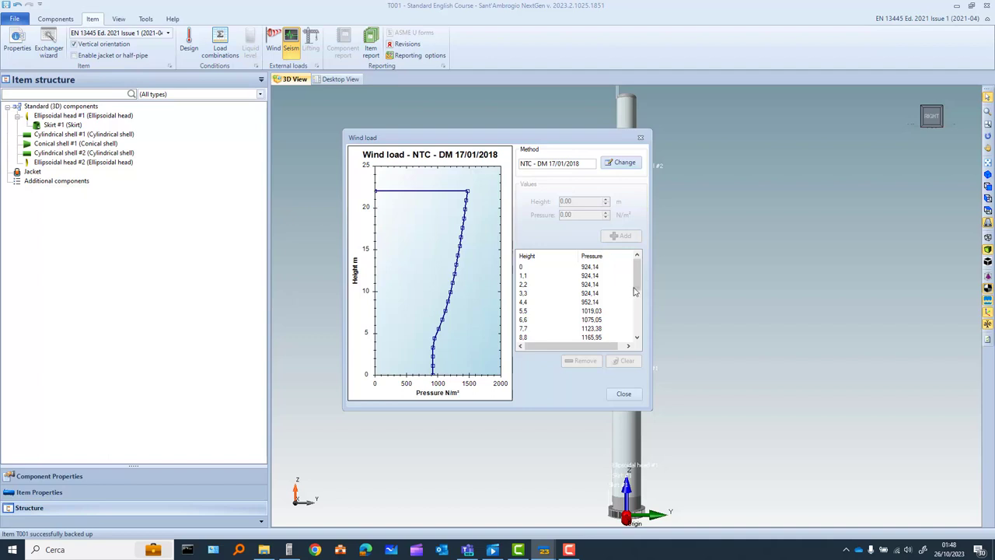
pyautogui.moveTo(634, 291); pyautogui.dragTo(637, 268)
pyautogui.click(624, 394)
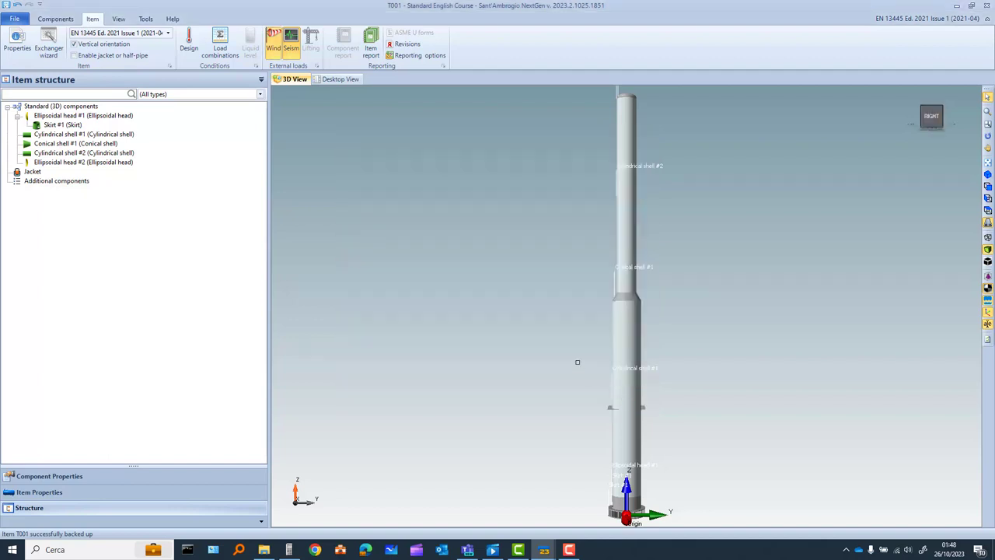
pyautogui.click(294, 51)
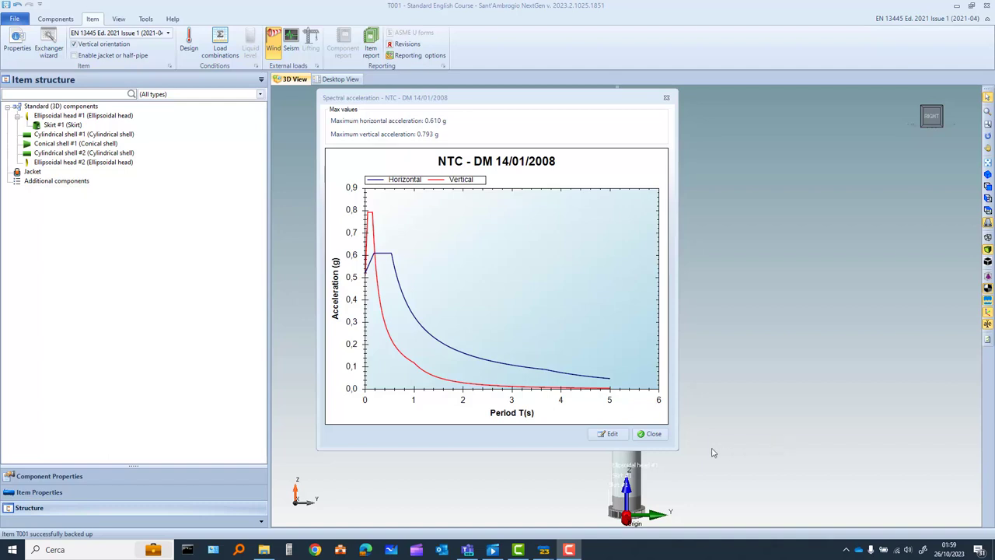
pyautogui.click(653, 434)
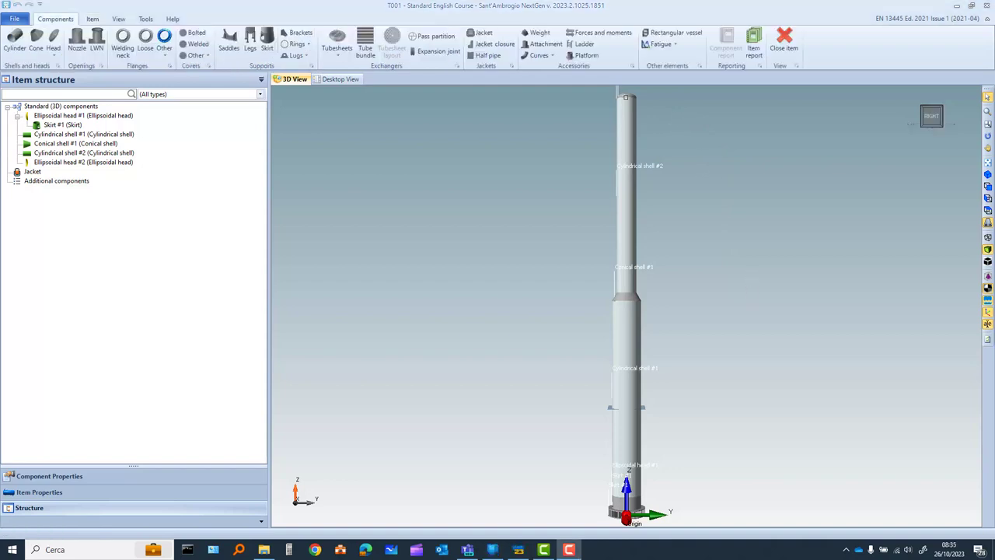
# Inspect the upper ellipsoidal head's essential data, preliminary calculation report and warnings
pyautogui.click(625, 97)
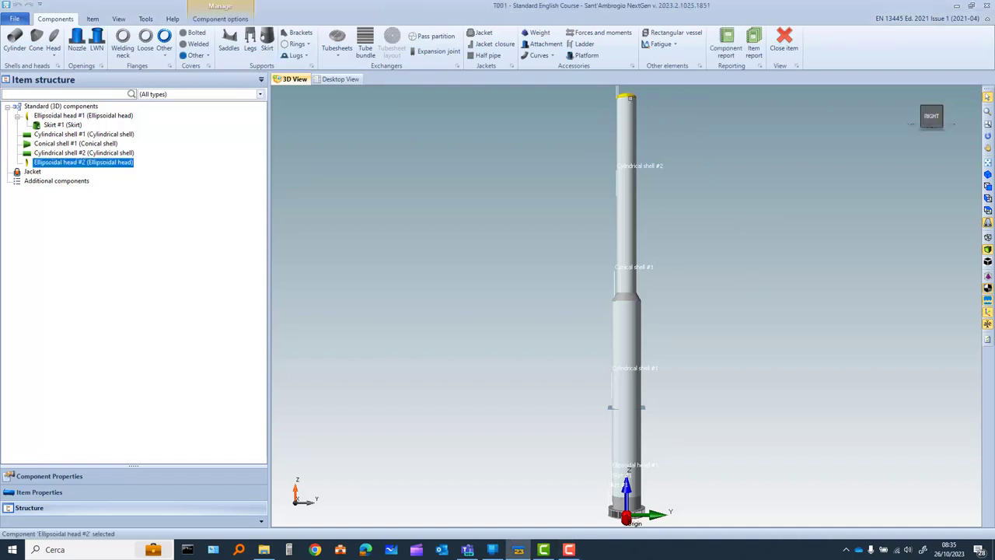
pyautogui.doubleClick(629, 95)
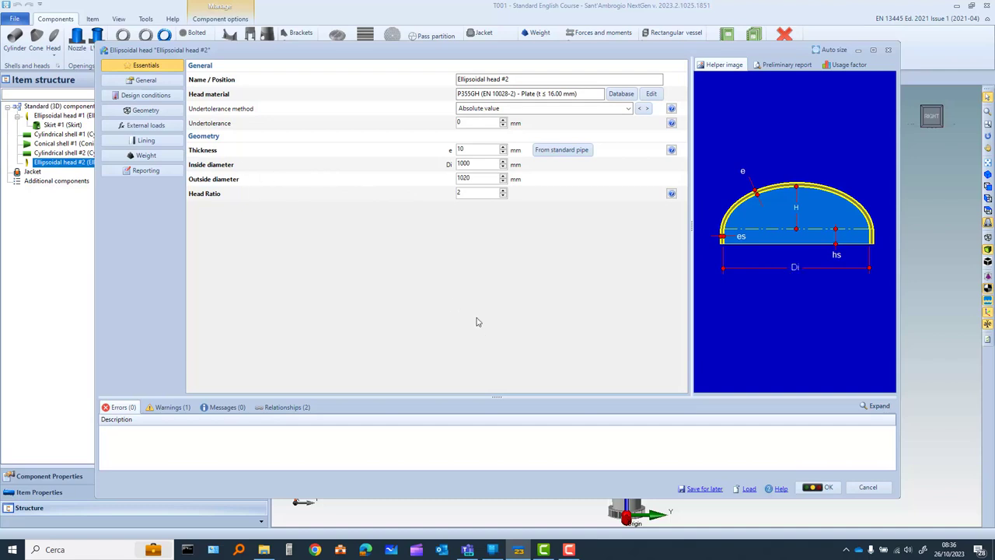
pyautogui.click(779, 65)
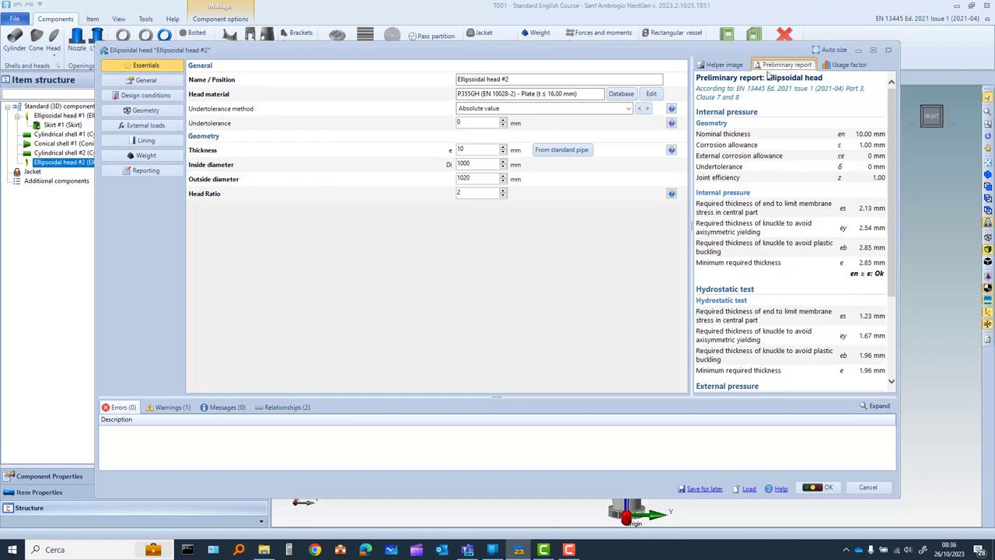
pyautogui.click(167, 409)
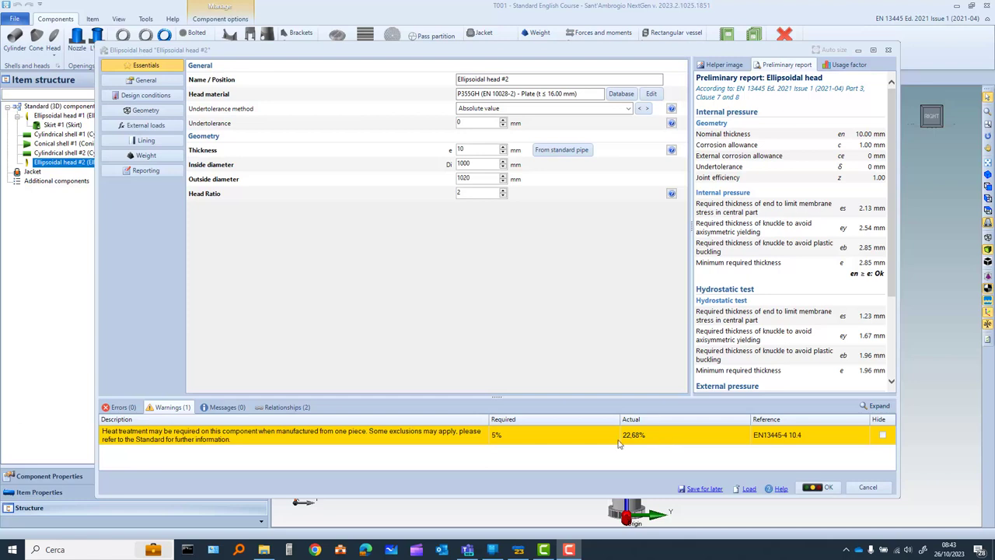
pyautogui.click(828, 488)
# Inspect the upper cylindrical shell's dimensions and read its preliminary report through the external pressure results
pyautogui.click(628, 161)
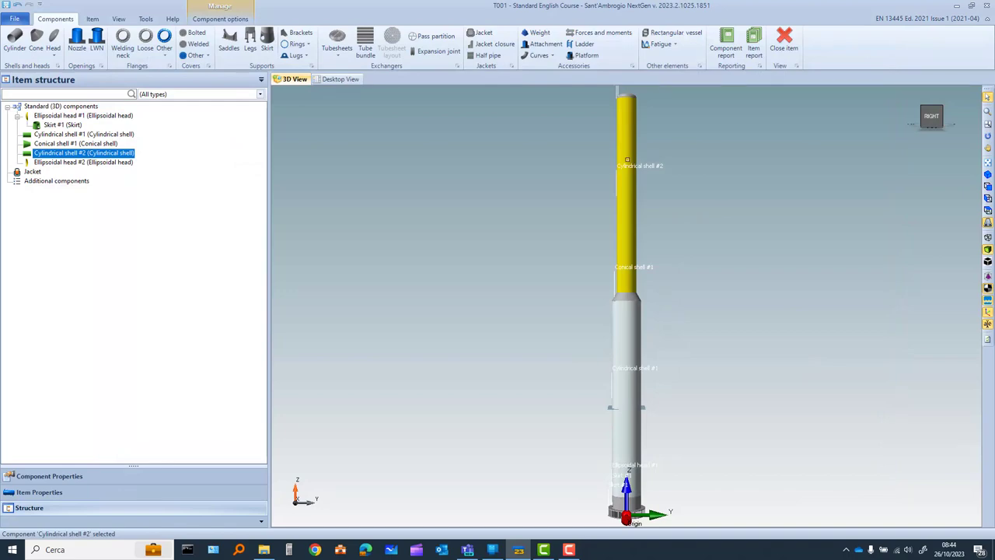
pyautogui.doubleClick(627, 161)
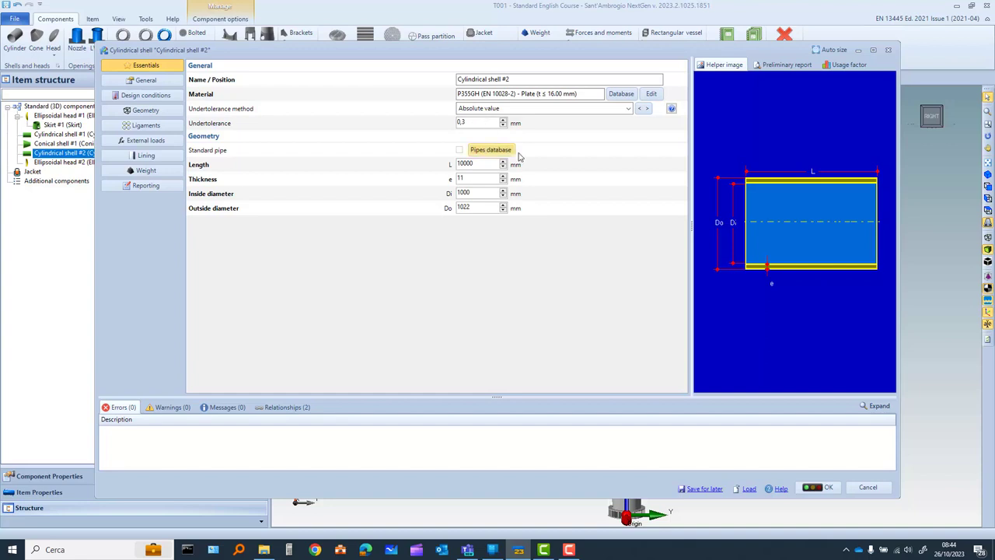
pyautogui.click(800, 65)
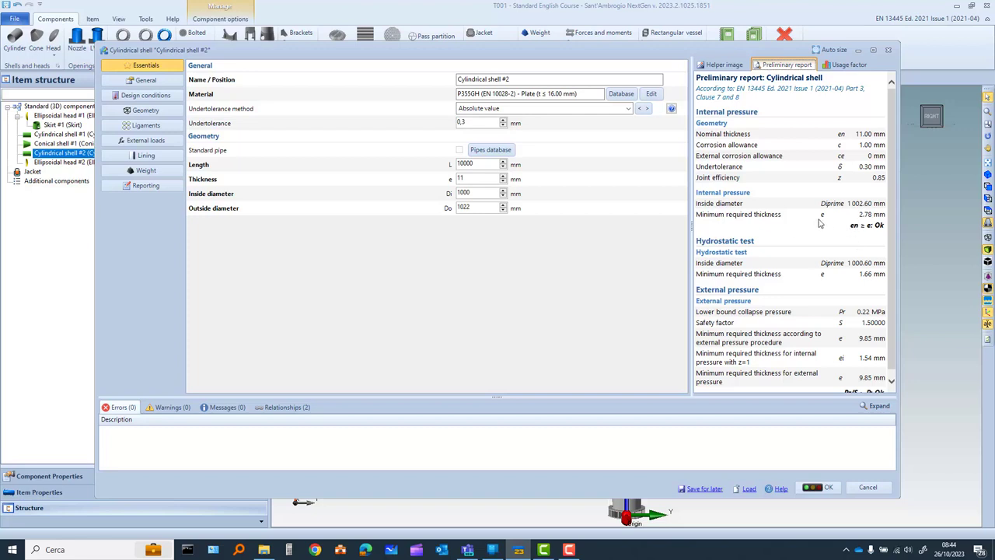
pyautogui.scroll(-1, 807, 225)
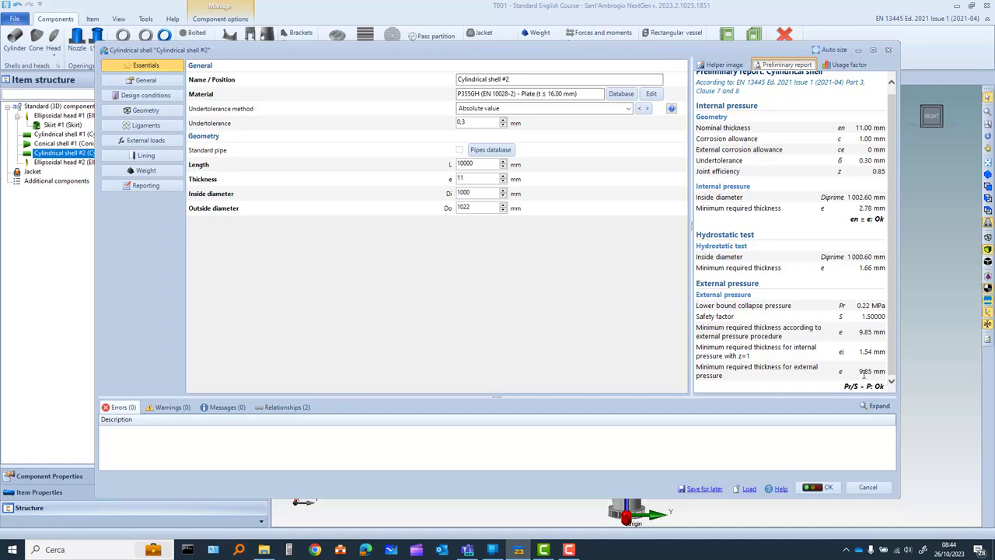
pyautogui.click(817, 488)
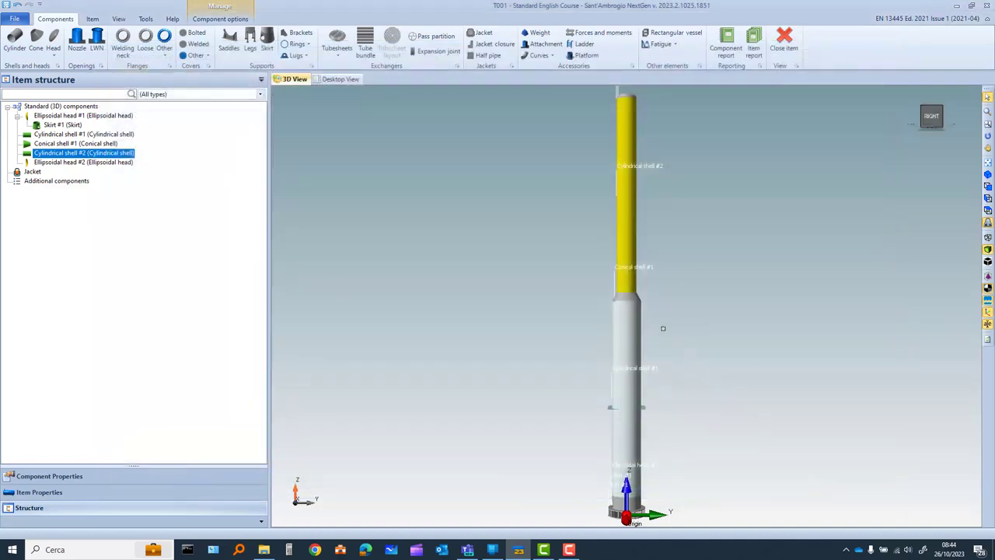
# Inspect the conical shell's dimensions and read its preliminary report through the external pressure results
pyautogui.click(631, 298)
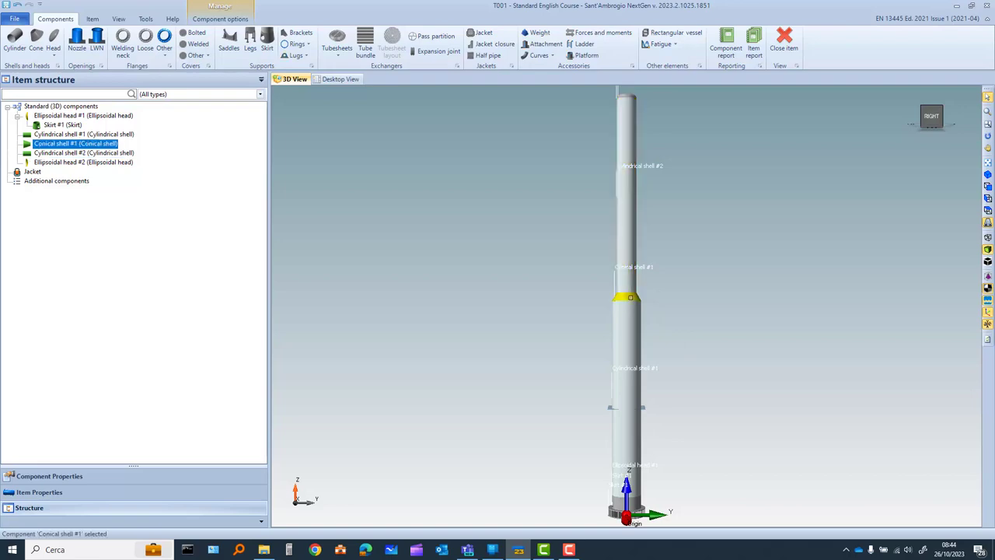
pyautogui.doubleClick(630, 298)
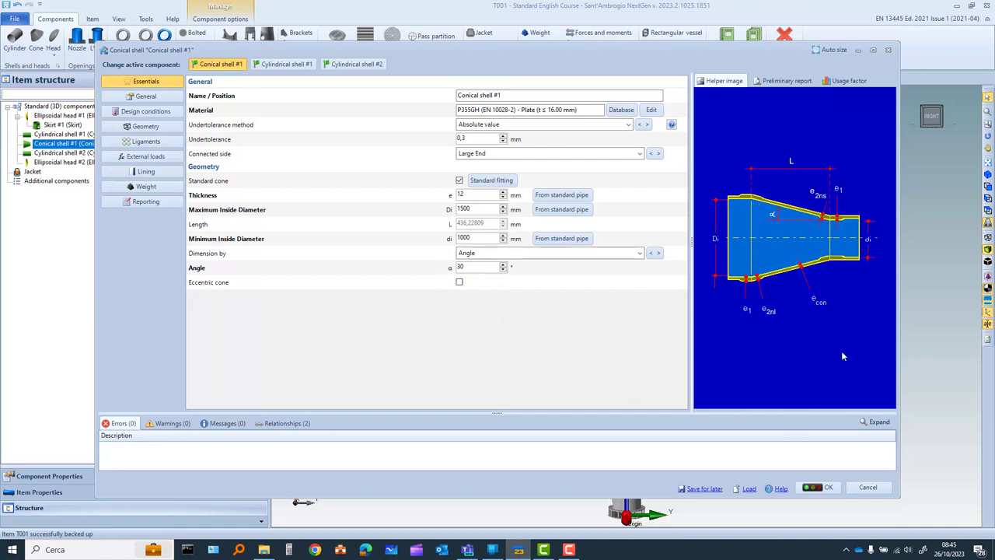
pyautogui.click(794, 81)
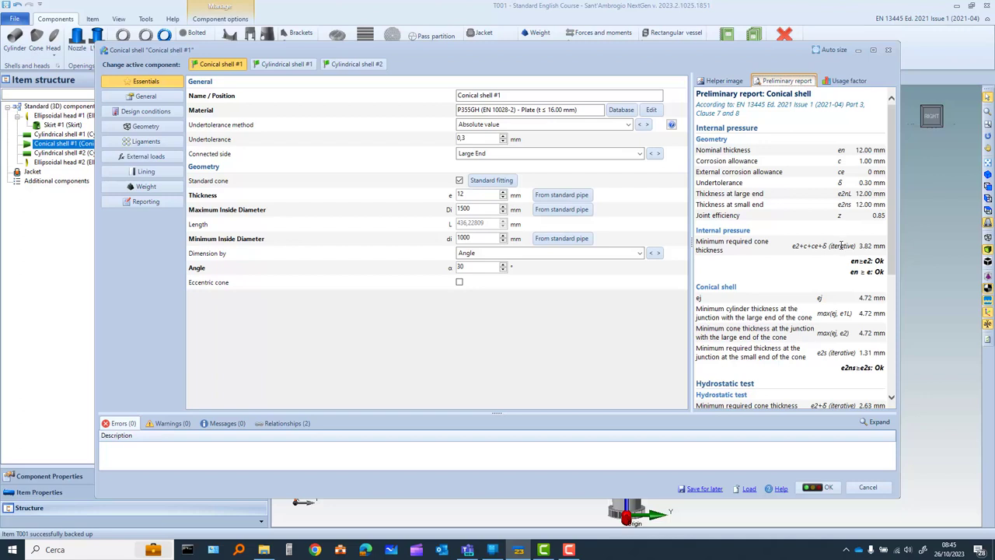
pyautogui.scroll(-3, 841, 246)
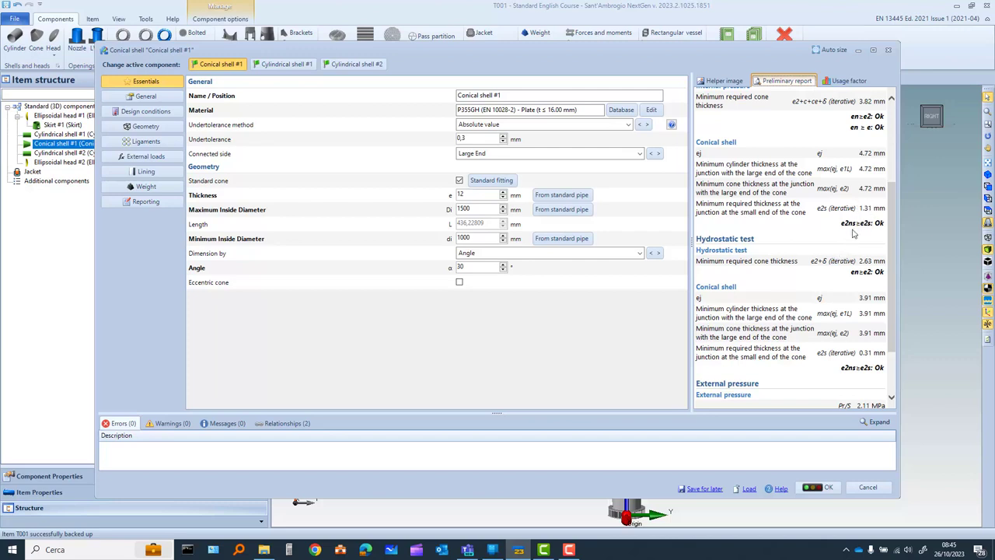
pyautogui.scroll(-2, 832, 258)
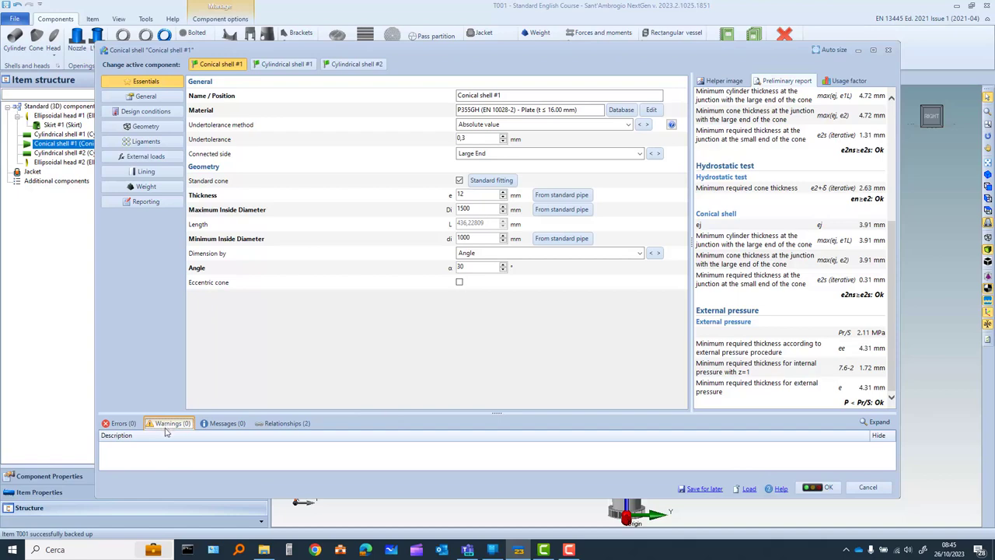
pyautogui.click(820, 490)
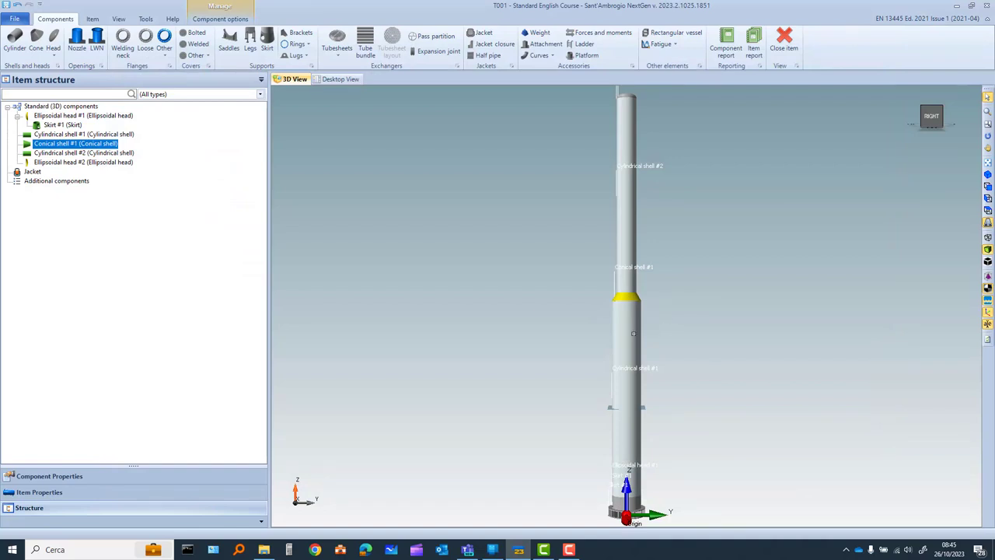
# Inspect the lower cylindrical shell's essential dimensions and read its preliminary report through the external pressure results
pyautogui.doubleClick(633, 333)
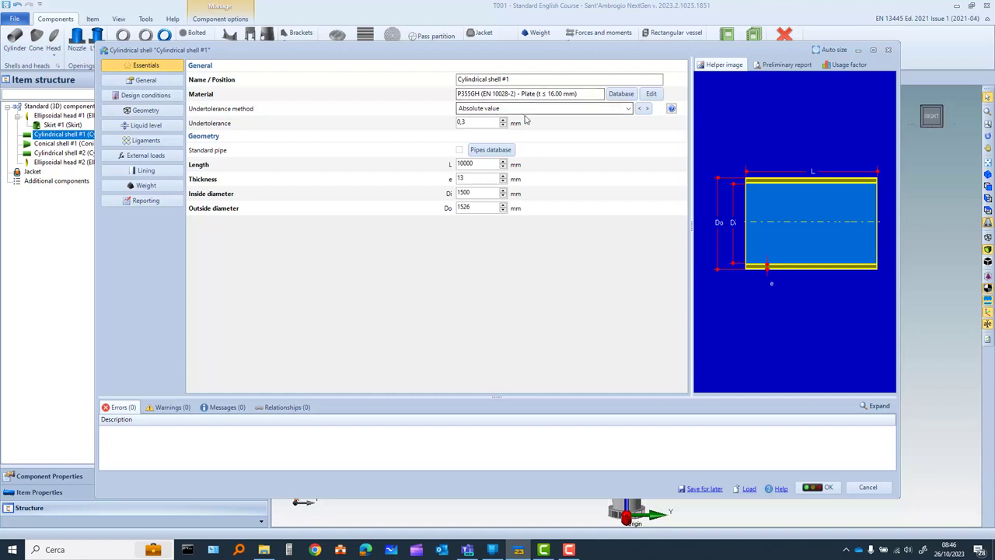
pyautogui.click(787, 65)
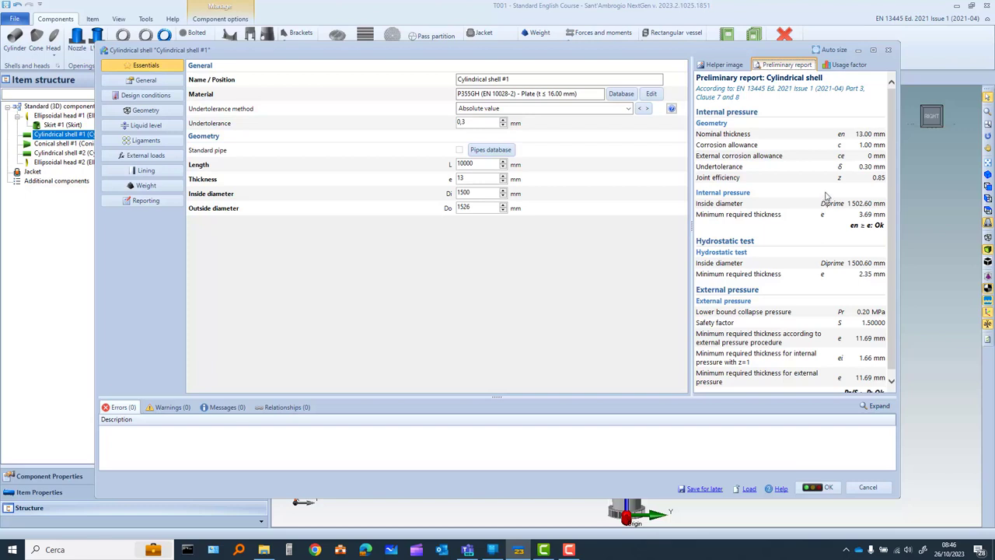
pyautogui.scroll(-1, 826, 195)
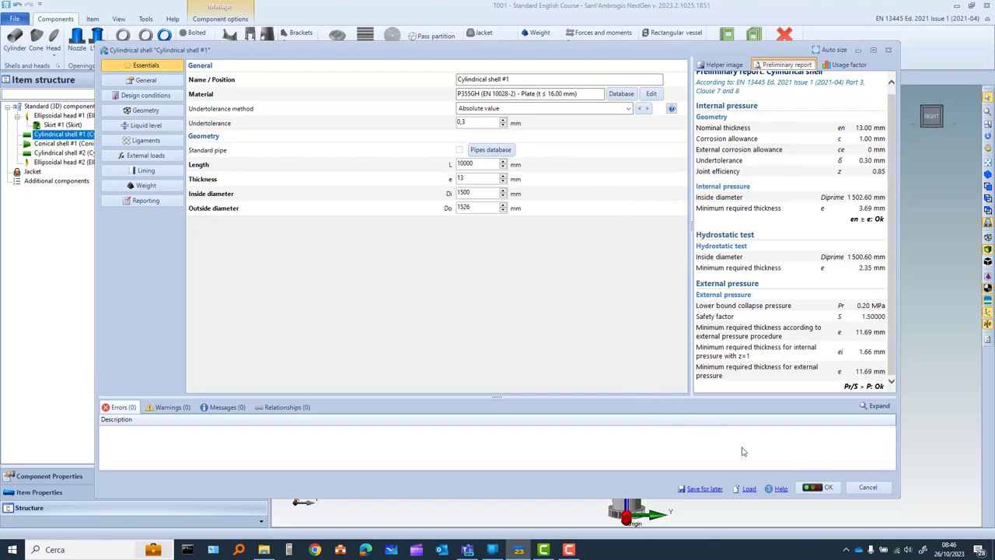
pyautogui.click(823, 486)
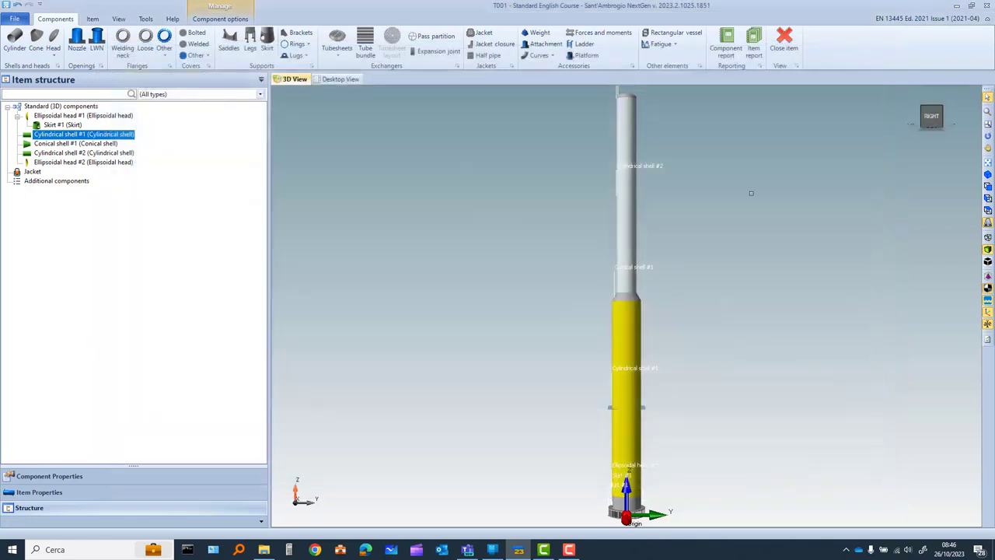
# Open the skirt's data and inspect the connected lower ellipsoidal head's general settings, geometry and warnings
pyautogui.scroll(-2, 759, 194)
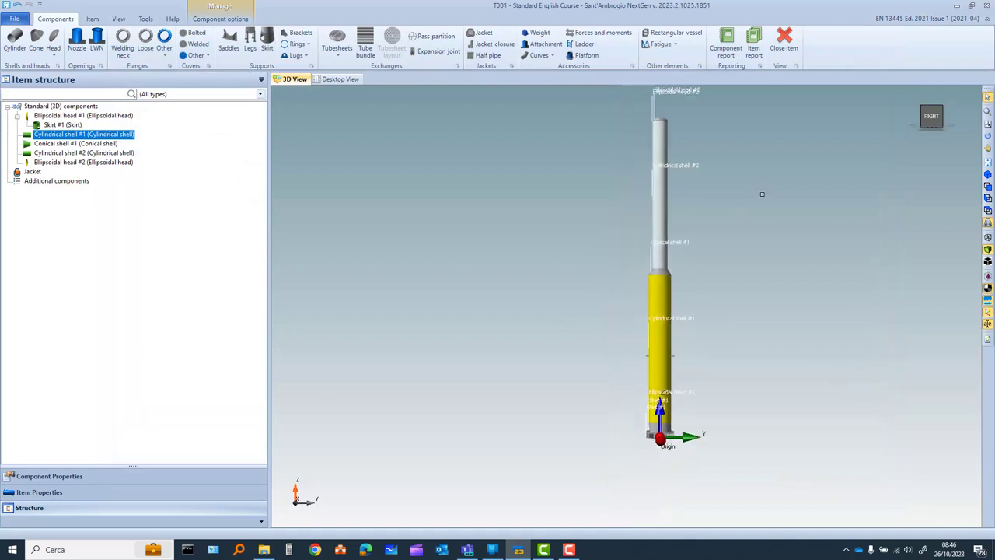
pyautogui.scroll(1, 762, 193)
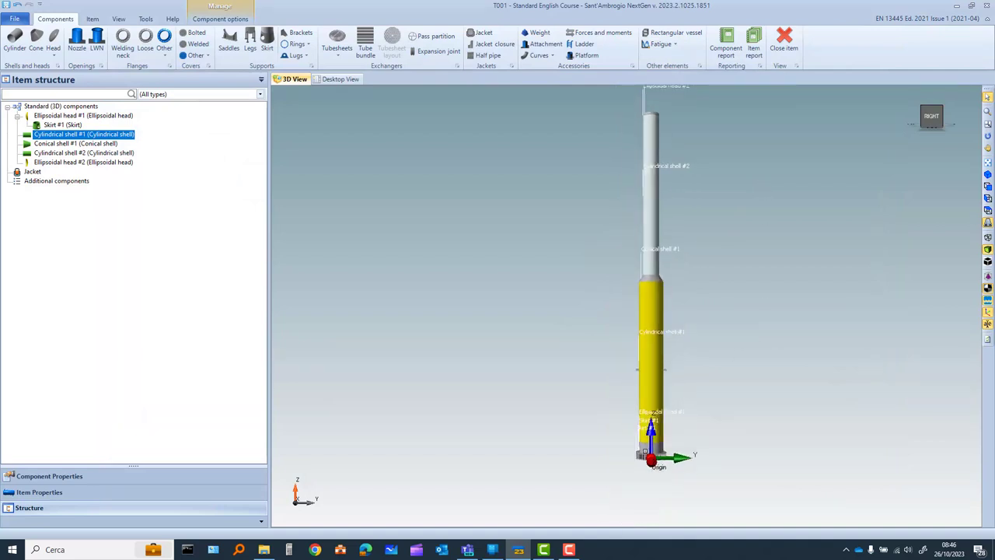
pyautogui.click(646, 452)
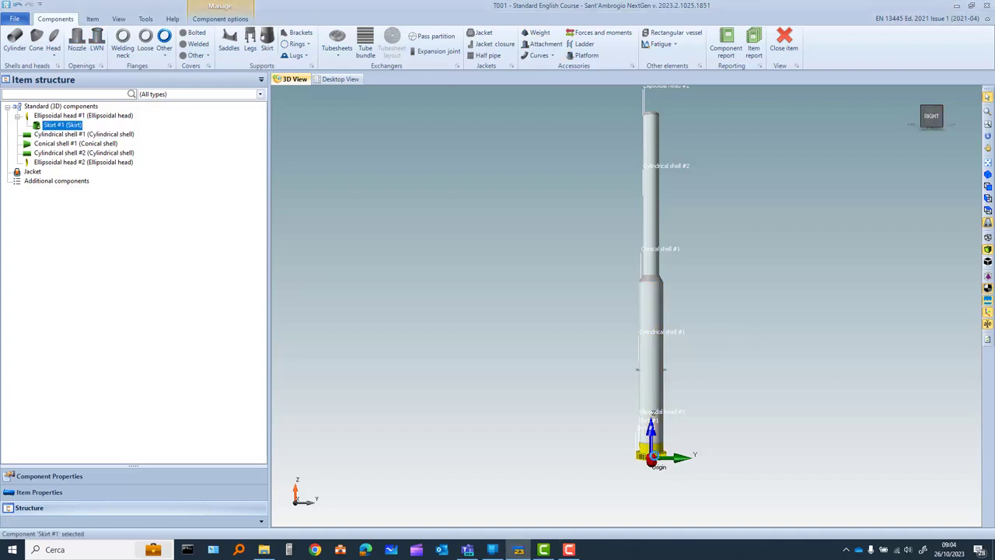
pyautogui.doubleClick(656, 460)
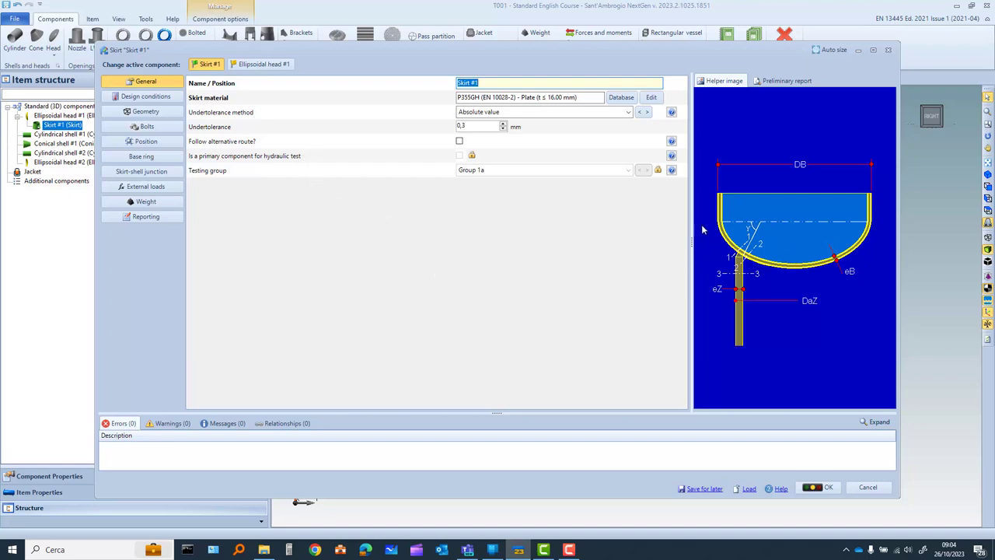
pyautogui.click(267, 63)
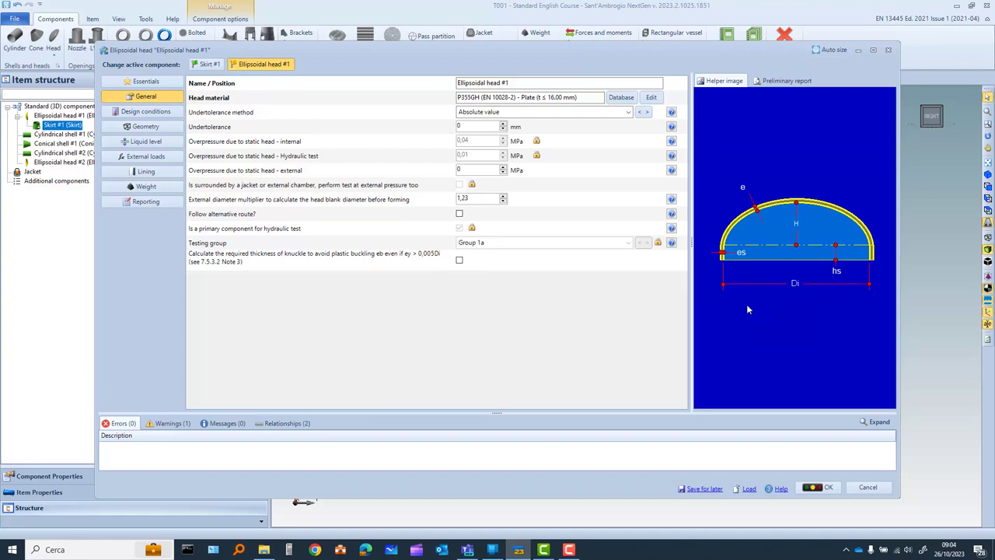
pyautogui.click(150, 128)
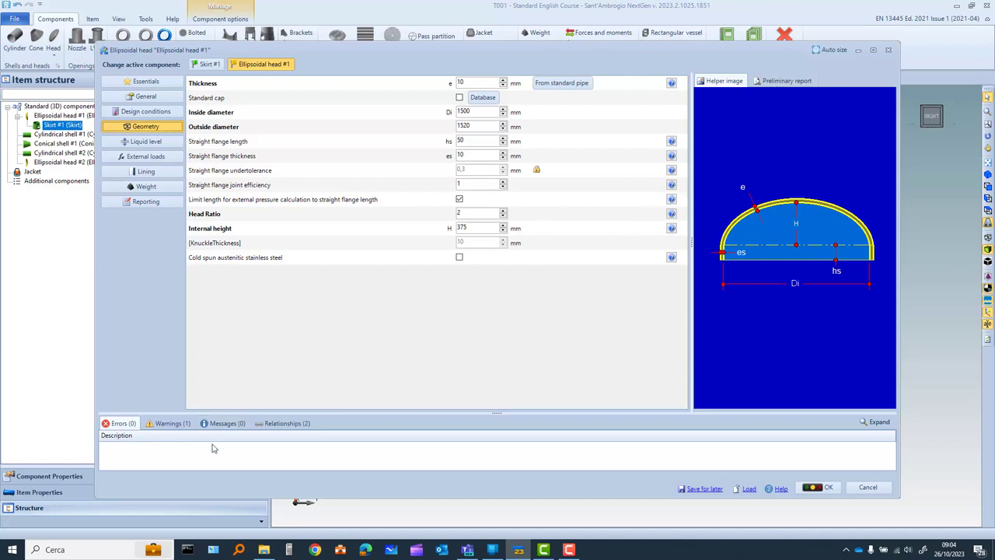
pyautogui.click(167, 424)
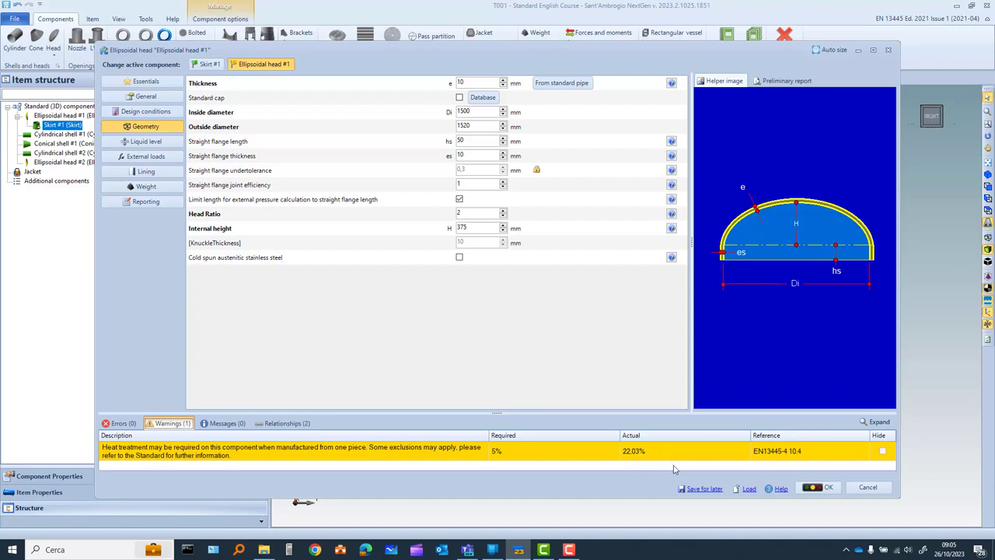
# Inspect the skirt's base ring data and warnings, and read its preliminary report to the end
pyautogui.click(203, 64)
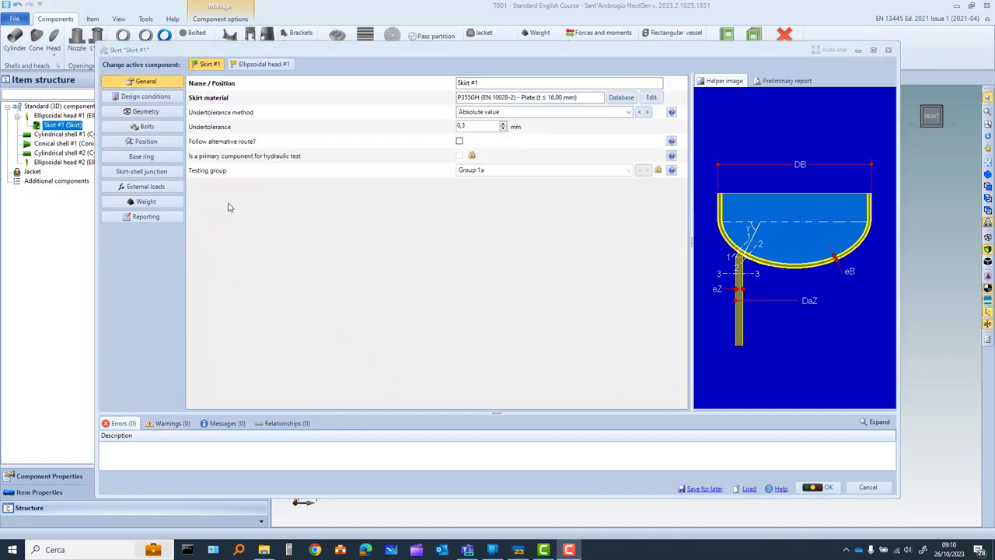
pyautogui.click(152, 160)
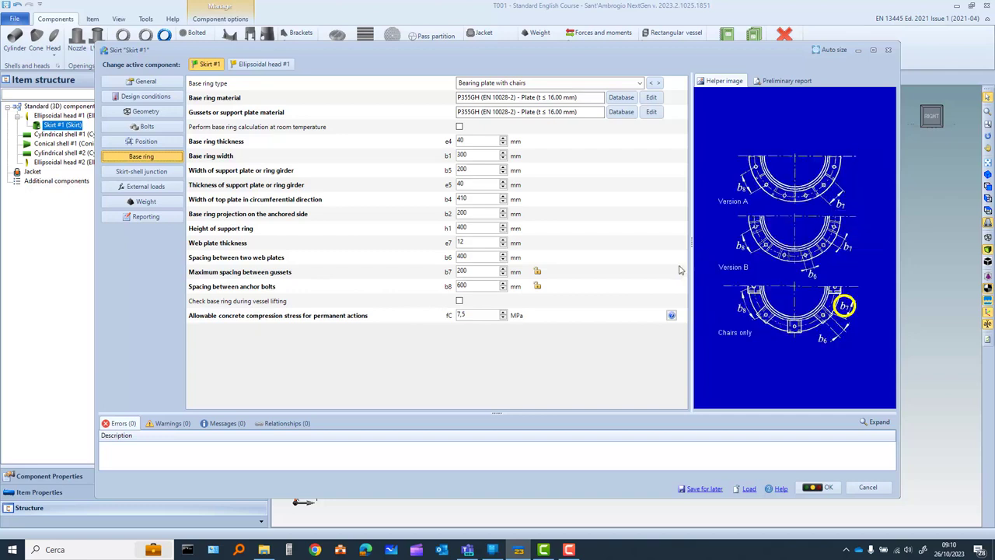
pyautogui.click(167, 425)
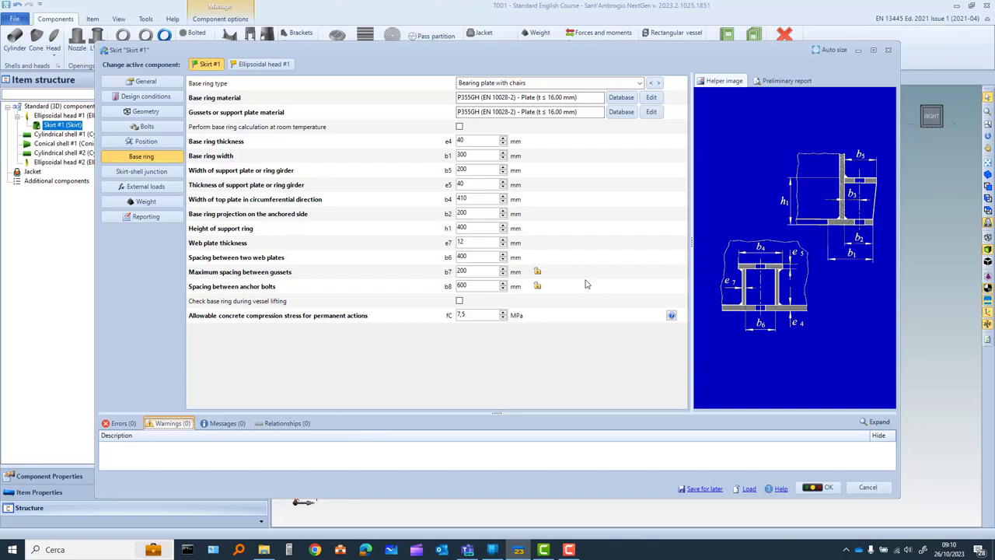
pyautogui.click(781, 83)
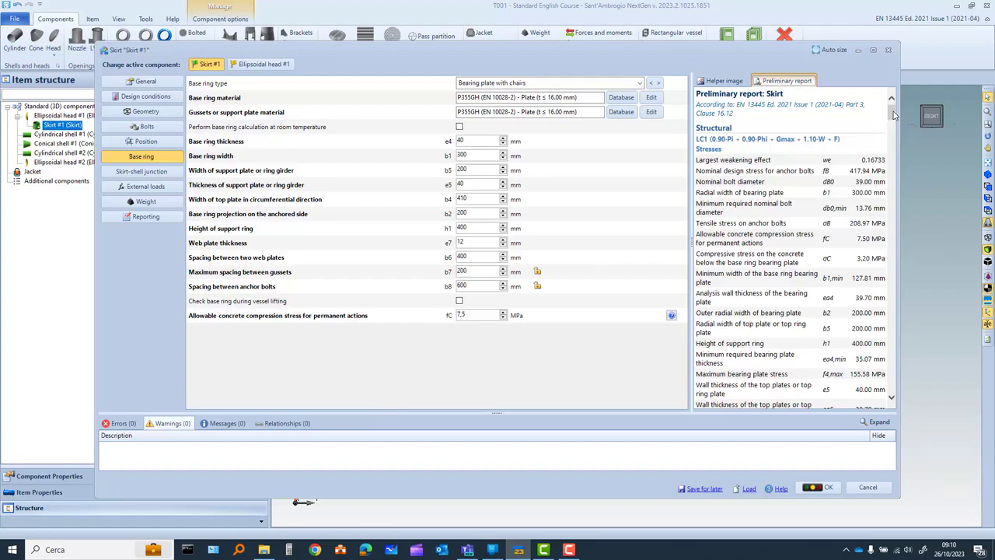
pyautogui.moveTo(893, 111); pyautogui.dragTo(894, 364)
pyautogui.click(810, 488)
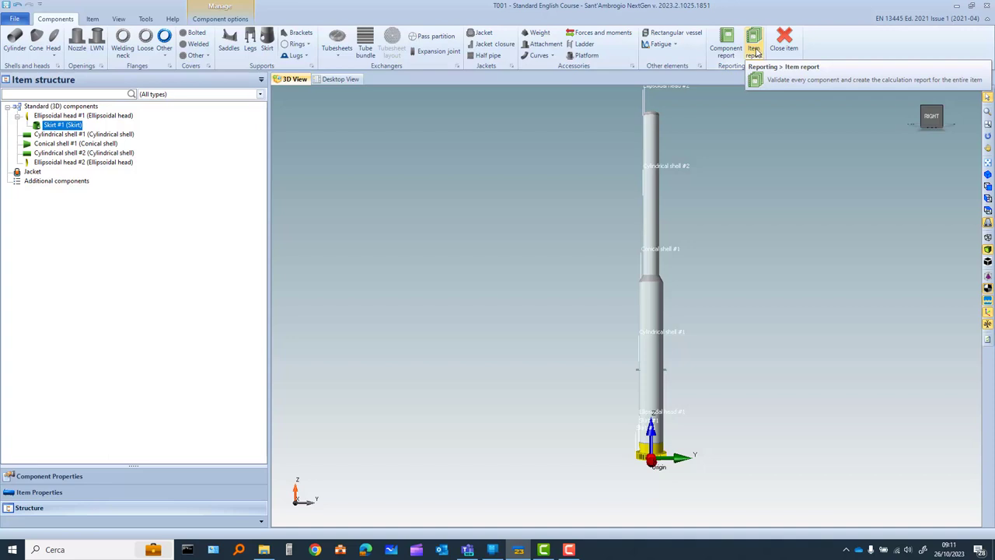
# Generate the English item report for the structural analysis and all components under operating conditions, using metric units only
pyautogui.click(754, 50)
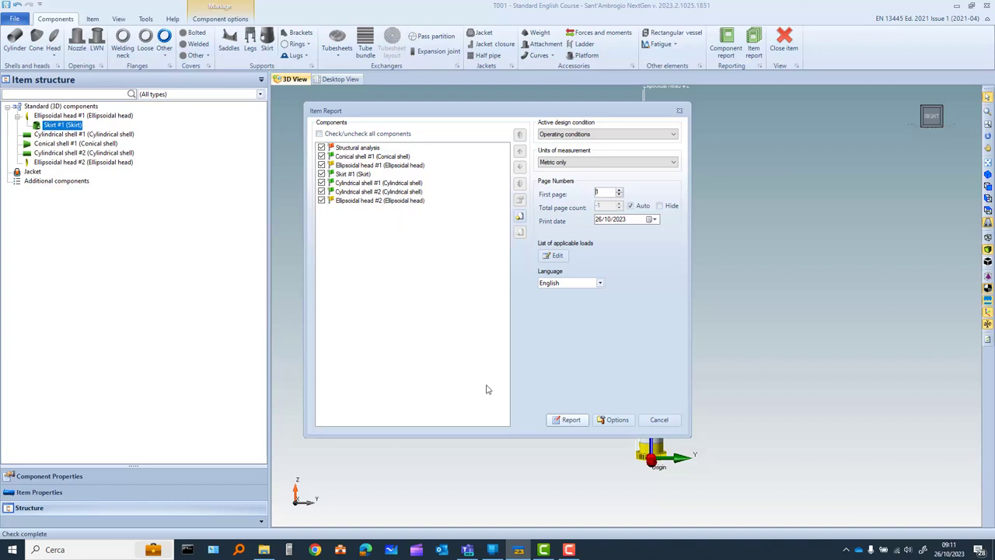
pyautogui.click(569, 420)
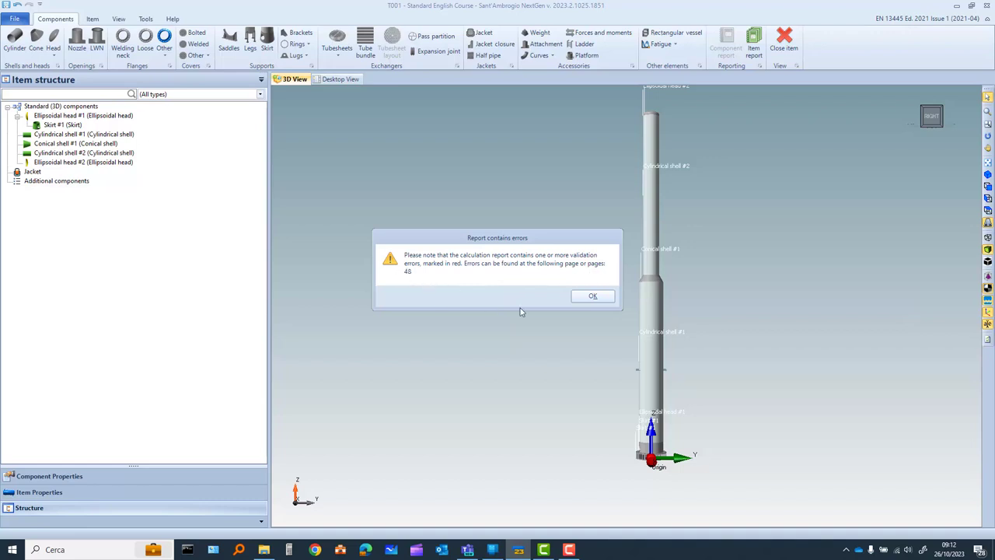
pyautogui.click(592, 298)
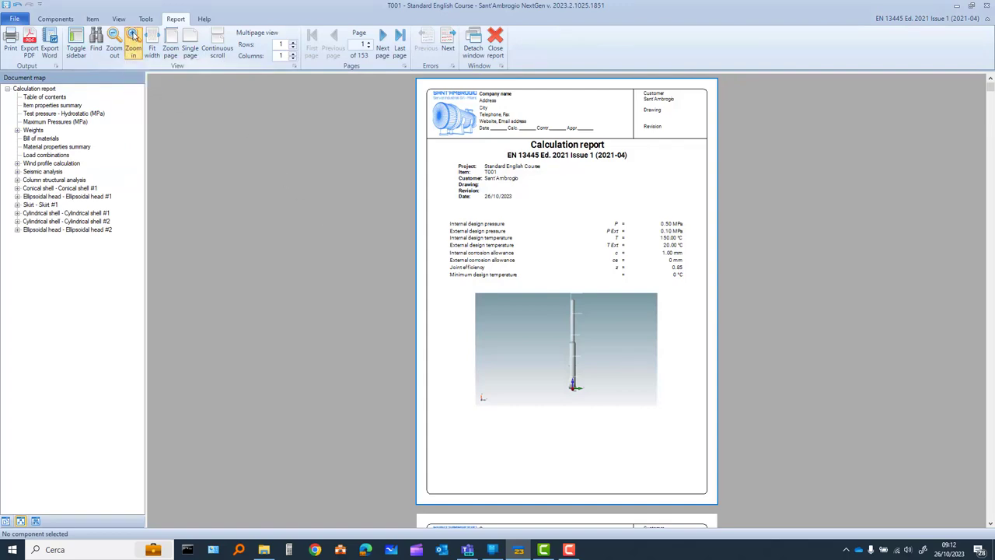
# Read the calculation report's opening pages, from the cover and table of contents through the hydrostatic test pressures and component weights
pyautogui.click(133, 36)
pyautogui.click(133, 36)
pyautogui.click(133, 37)
pyautogui.click(133, 37)
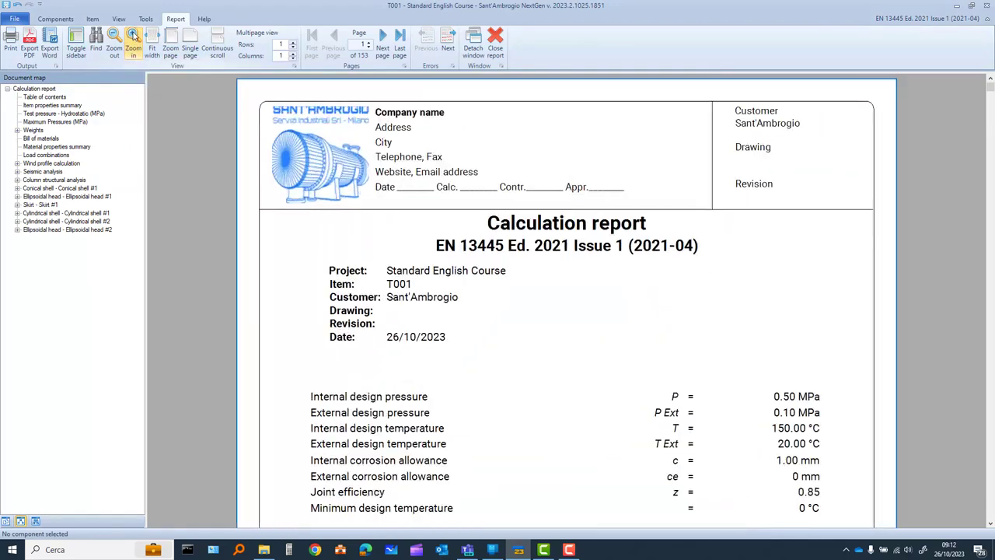
pyautogui.click(133, 37)
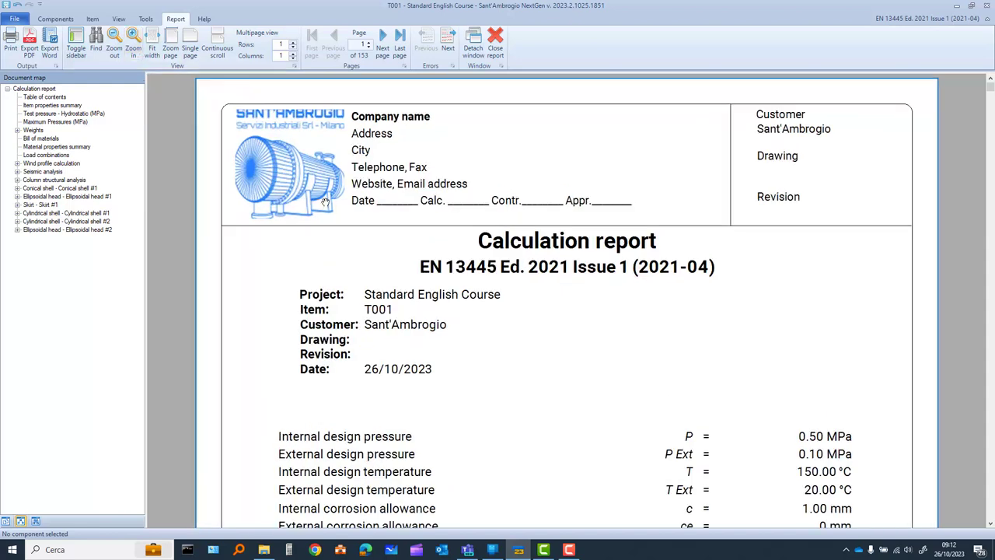
pyautogui.scroll(-5, 331, 194)
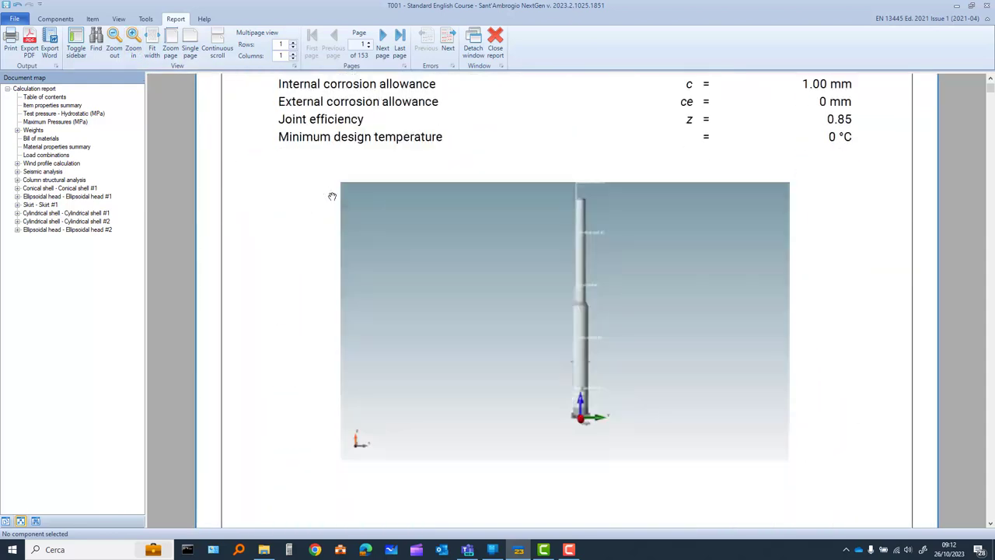
pyautogui.scroll(-1, 332, 196)
pyautogui.scroll(-5, 332, 198)
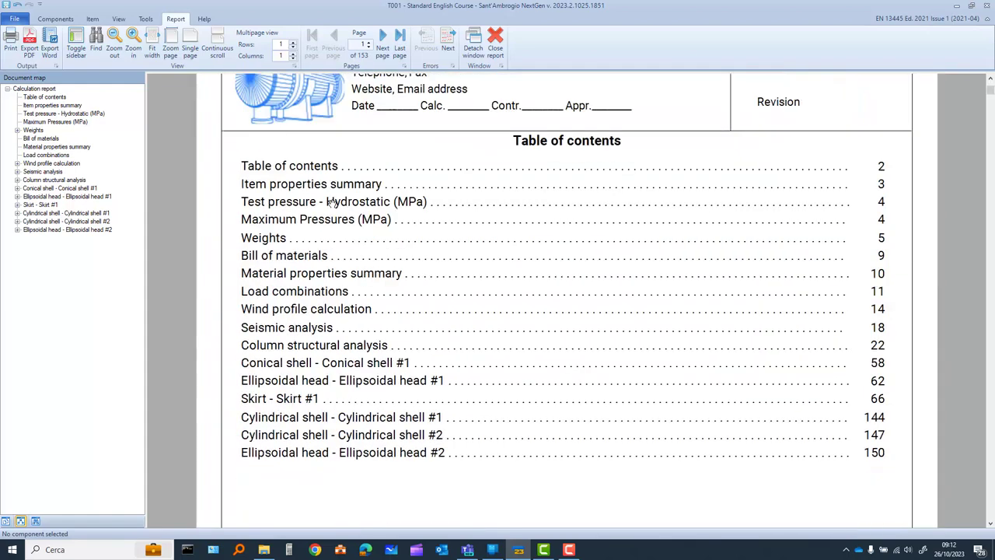
pyautogui.scroll(-1, 402, 260)
pyautogui.scroll(-15, 409, 262)
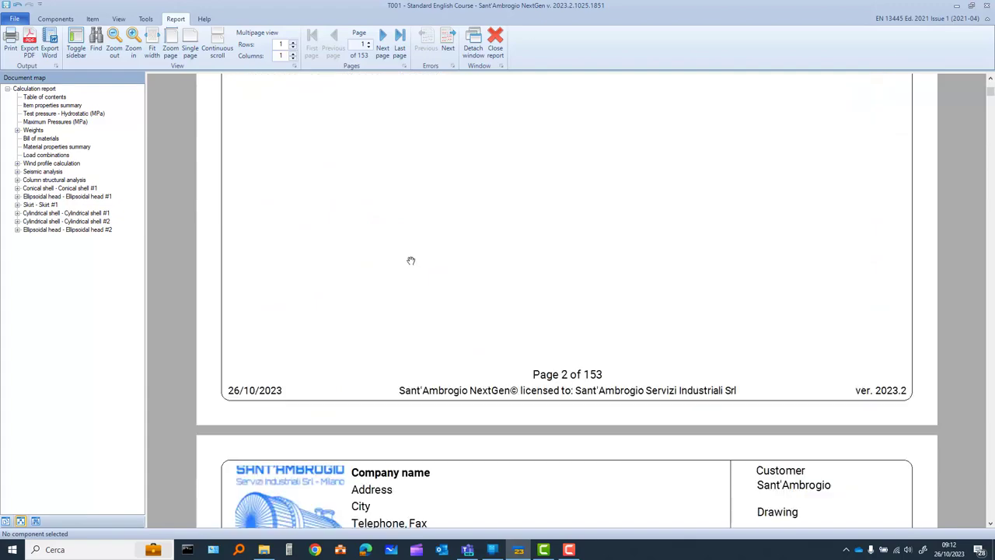
pyautogui.scroll(-5, 413, 258)
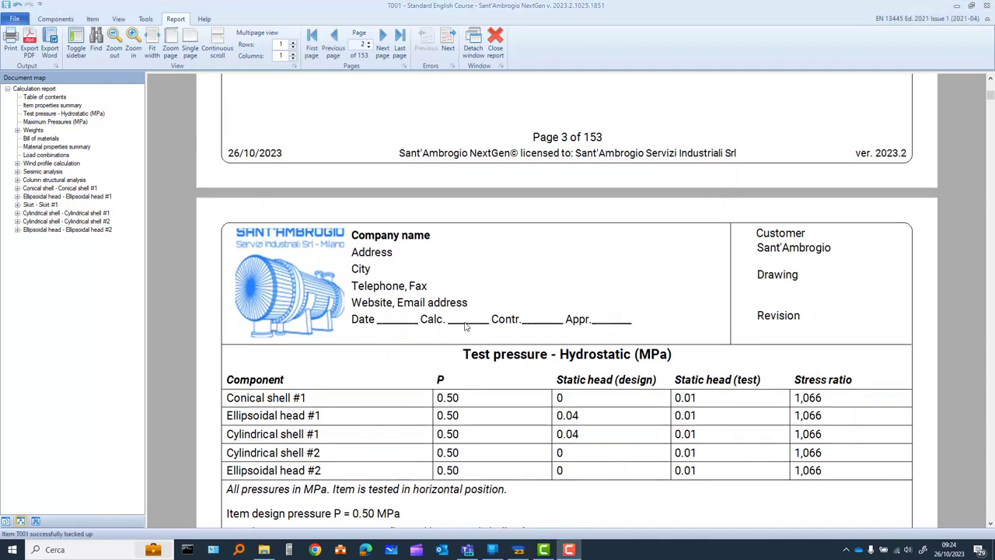
pyautogui.scroll(-10, 589, 322)
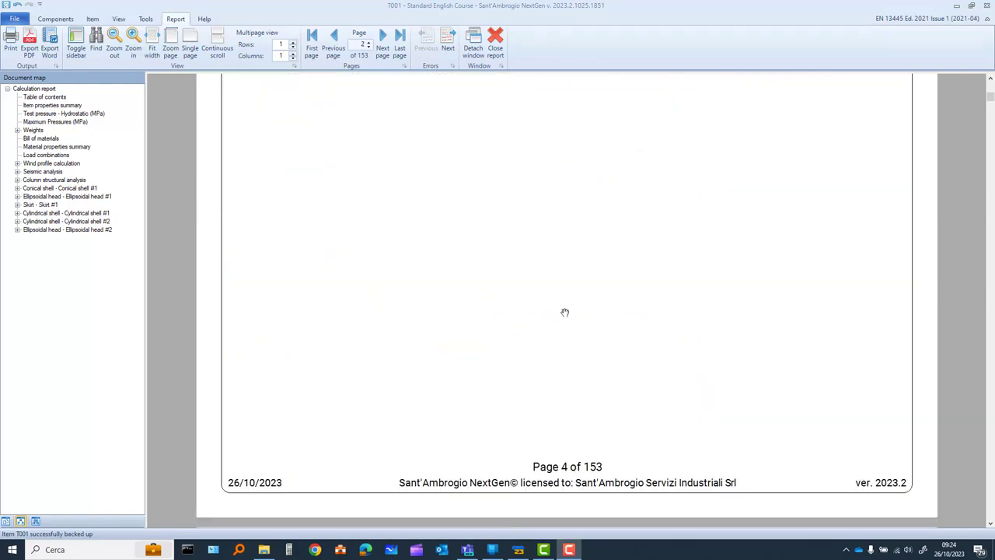
pyautogui.scroll(-6, 887, 468)
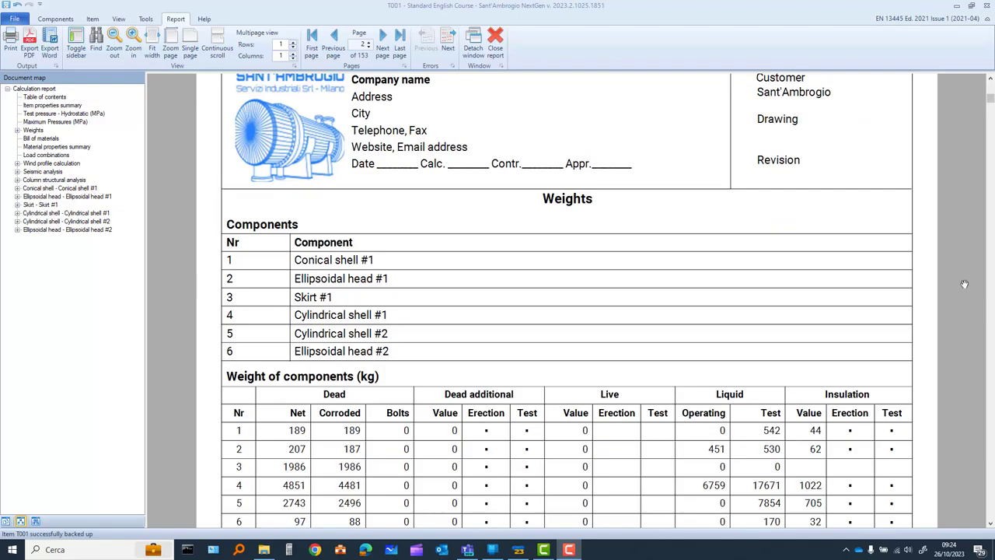
# Examine the column structural analysis for load combination LC7, including the section at Cylindrical shell #1 and its validation errors, and close the report
pyautogui.moveTo(992, 101); pyautogui.dragTo(993, 220)
pyautogui.scroll(-6, 742, 238)
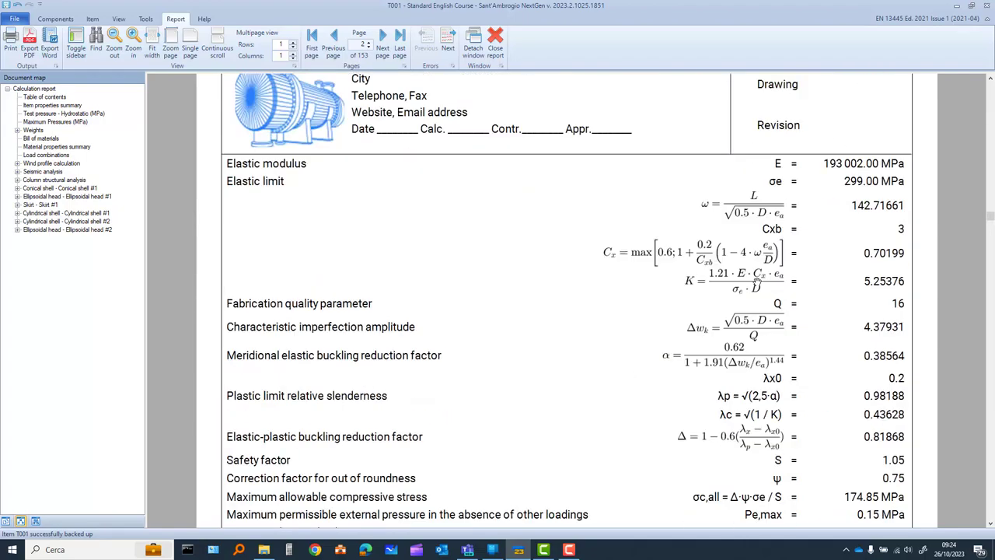
pyautogui.scroll(-17, 757, 282)
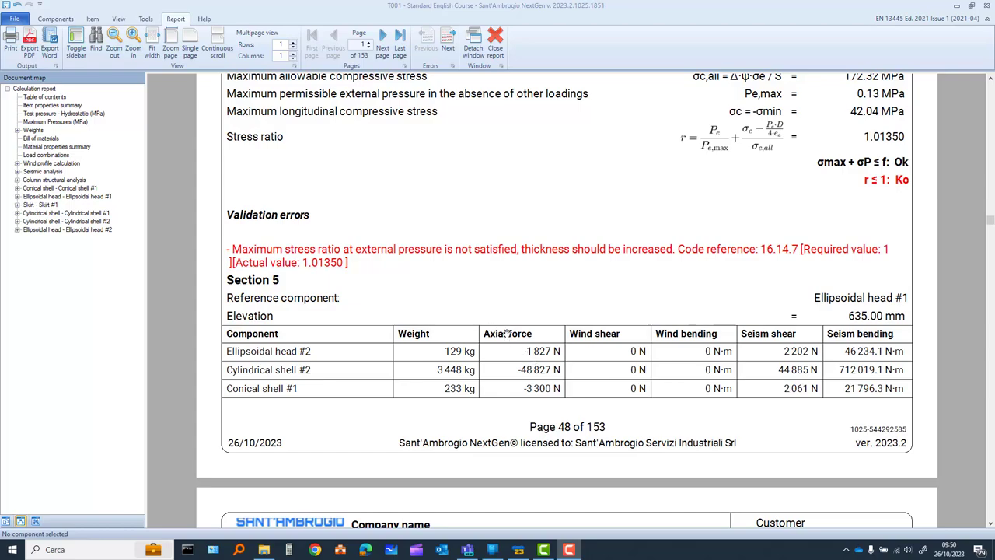
pyautogui.scroll(6, 506, 334)
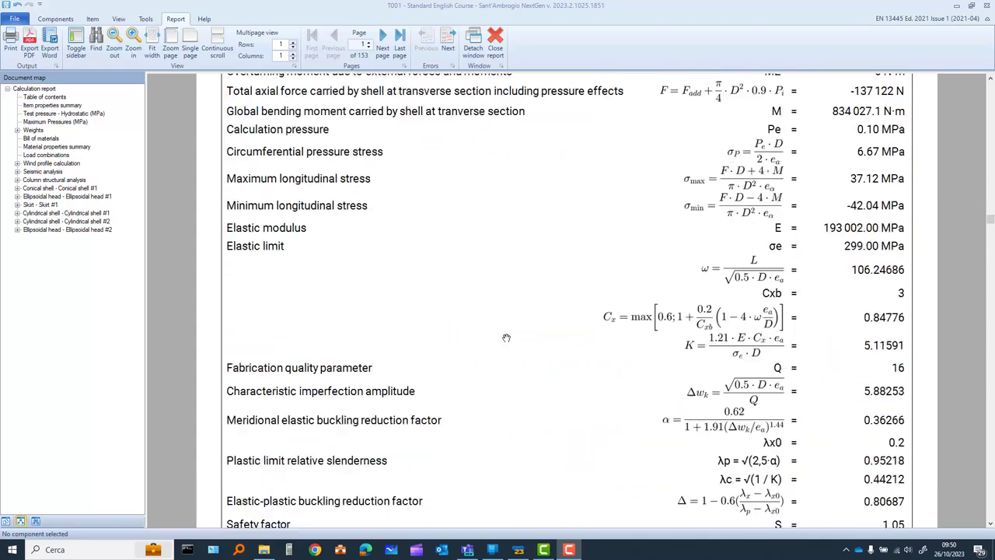
pyautogui.scroll(6, 507, 337)
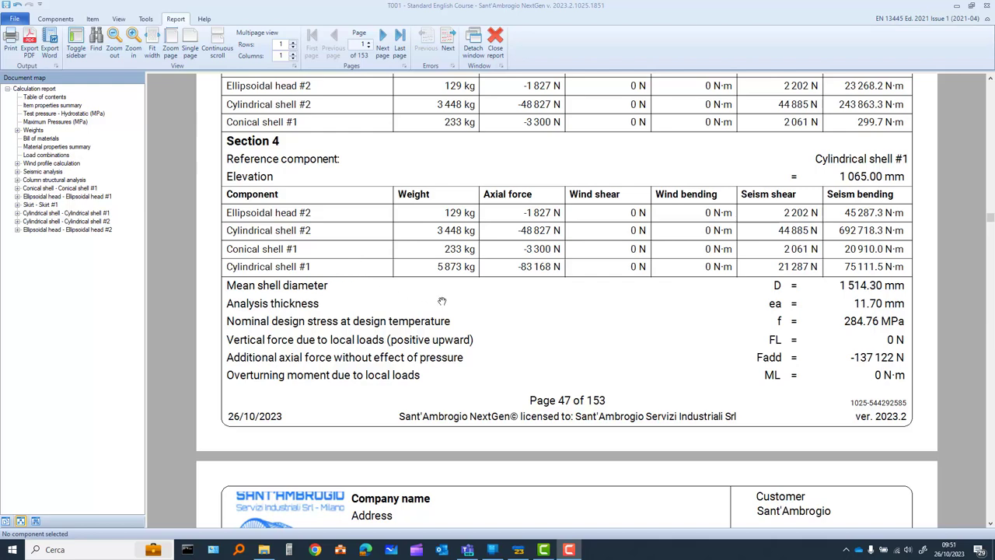
pyautogui.scroll(4, 445, 300)
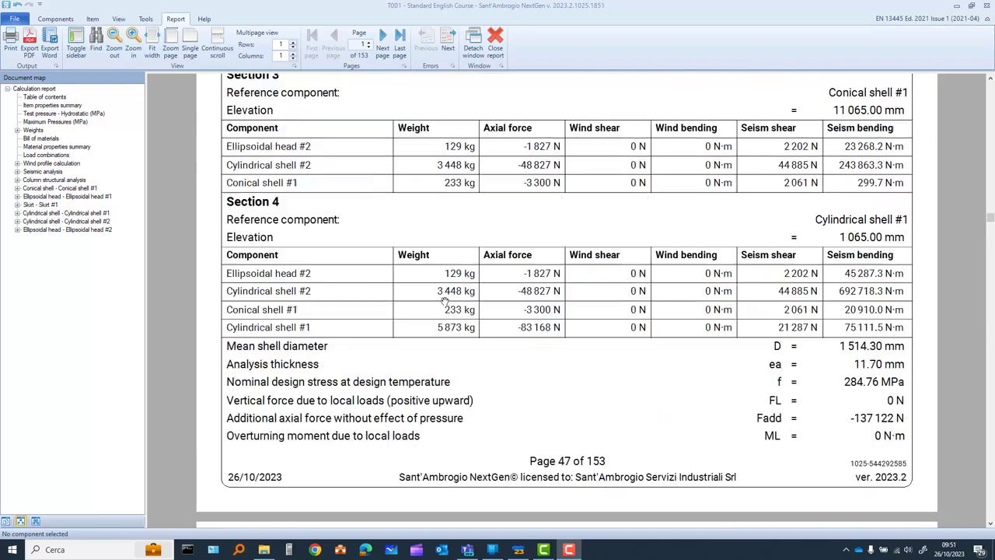
pyautogui.scroll(20, 448, 305)
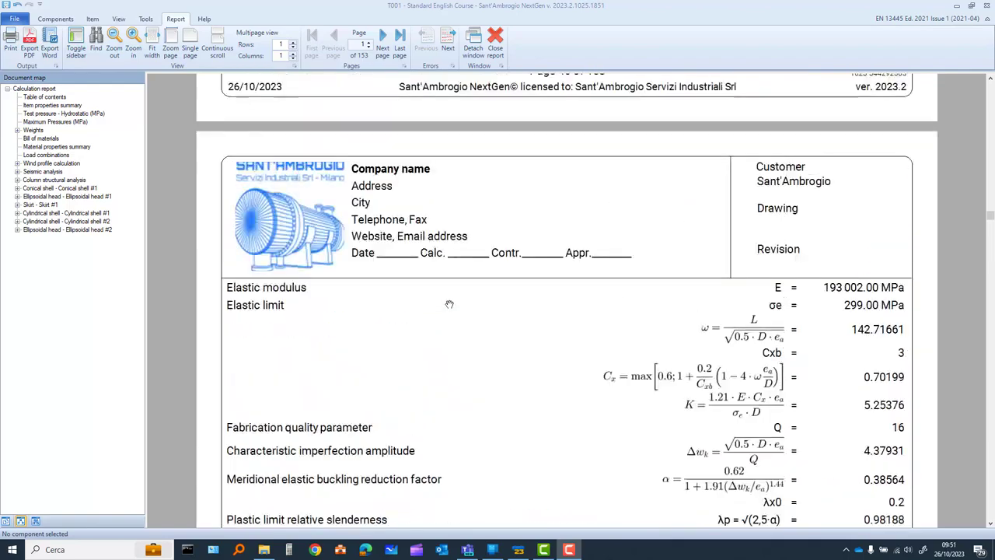
pyautogui.scroll(3, 447, 309)
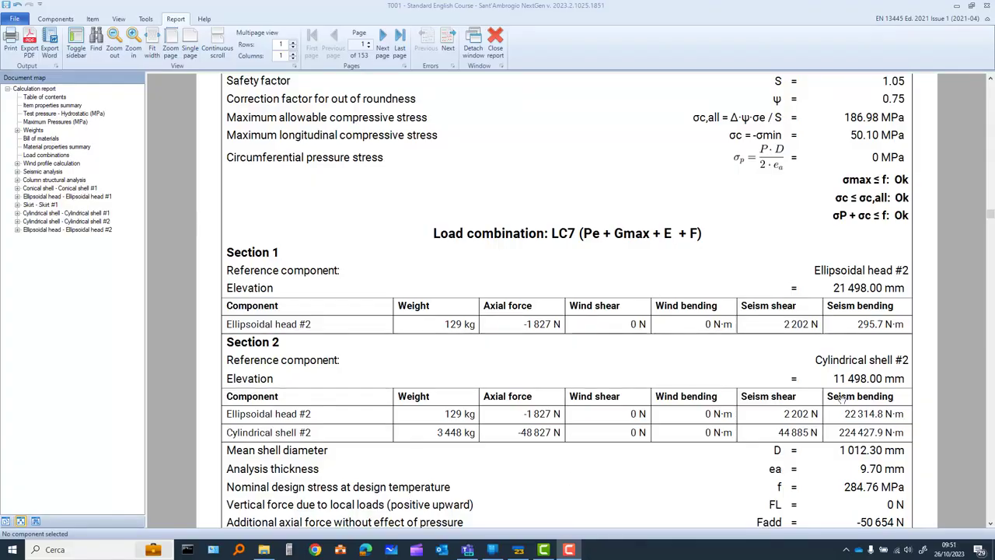
pyautogui.click(501, 53)
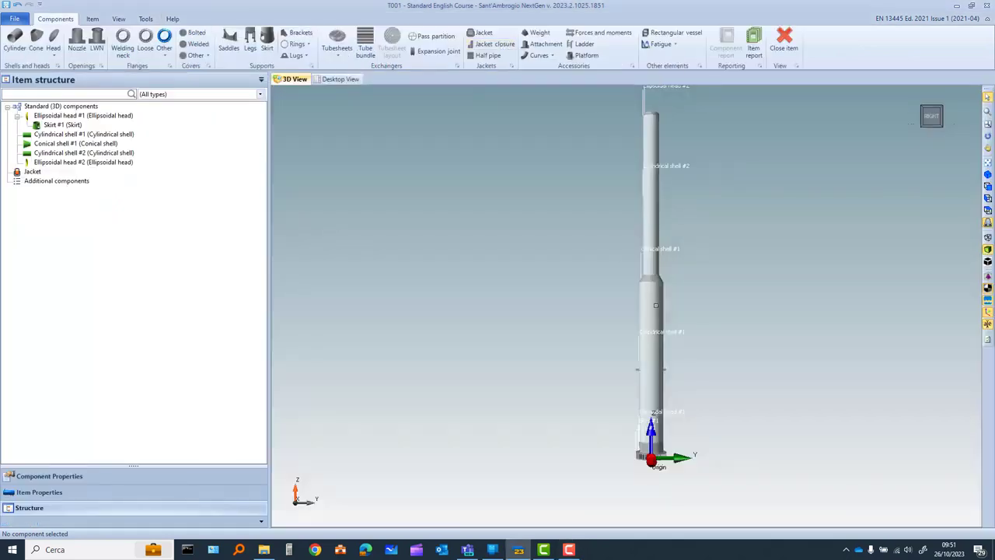
# Set the thickness of Cylindrical shell #1 to 14 mm and accept the component's data
pyautogui.click(655, 304)
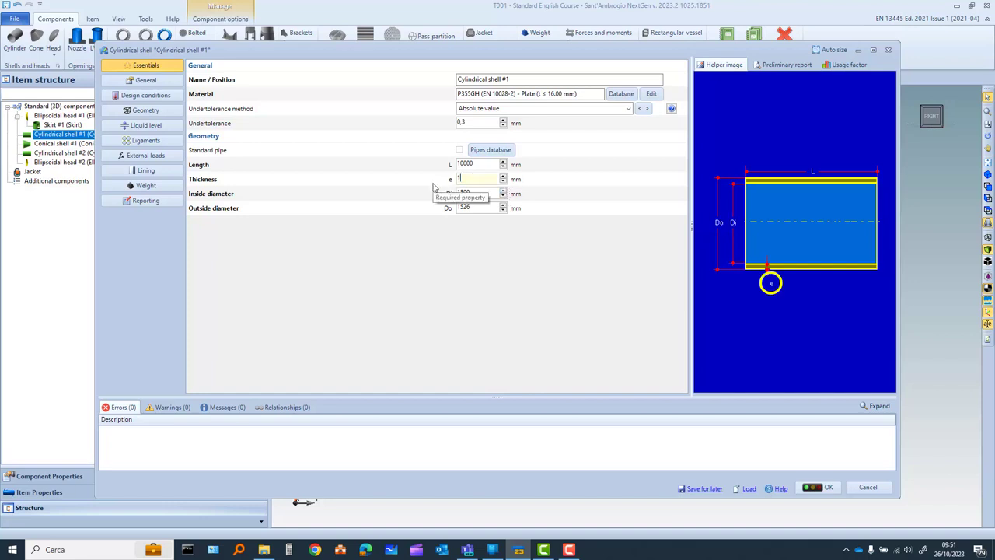
pyautogui.press('Tab')
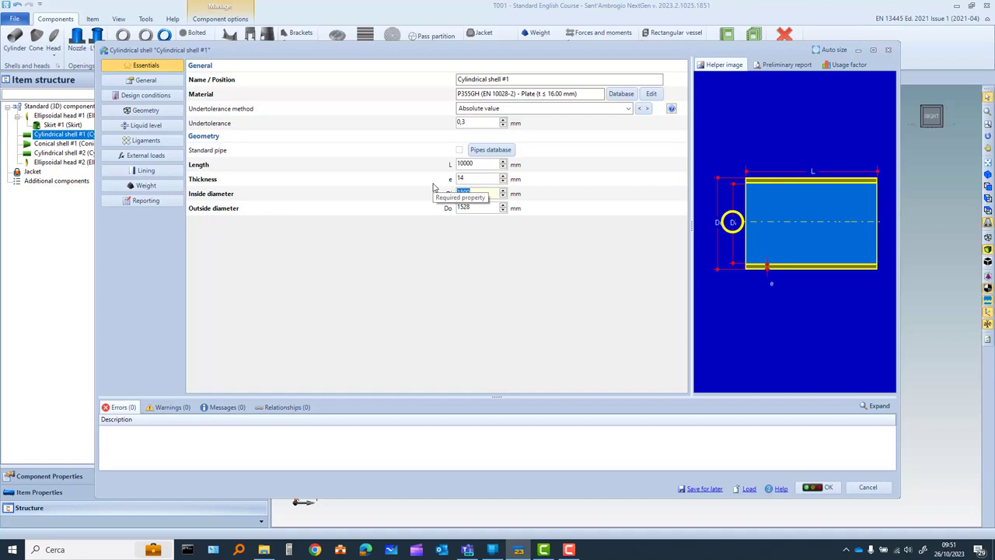
pyautogui.click(814, 489)
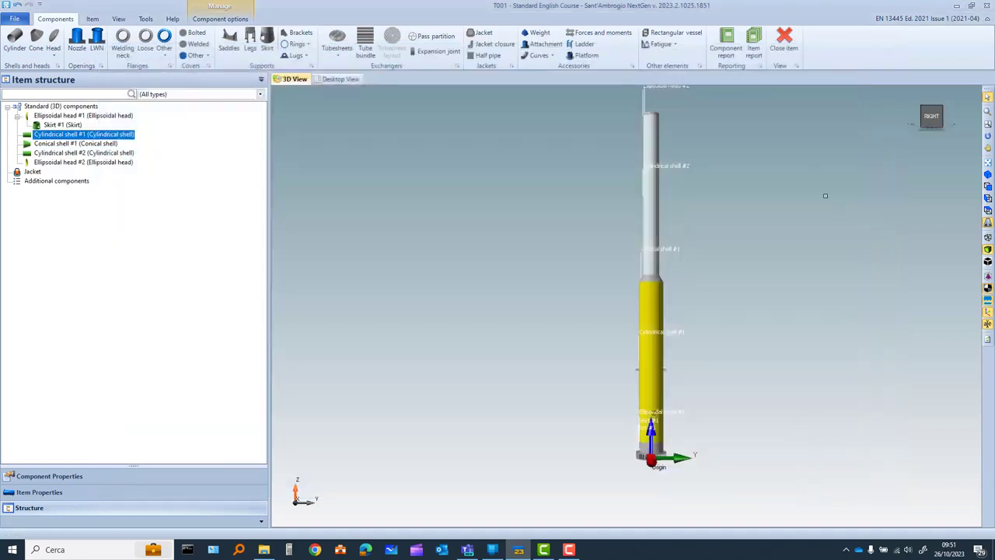
# Regenerate the English item report for the structural analysis and all components under operating conditions, using metric units only
pyautogui.click(754, 48)
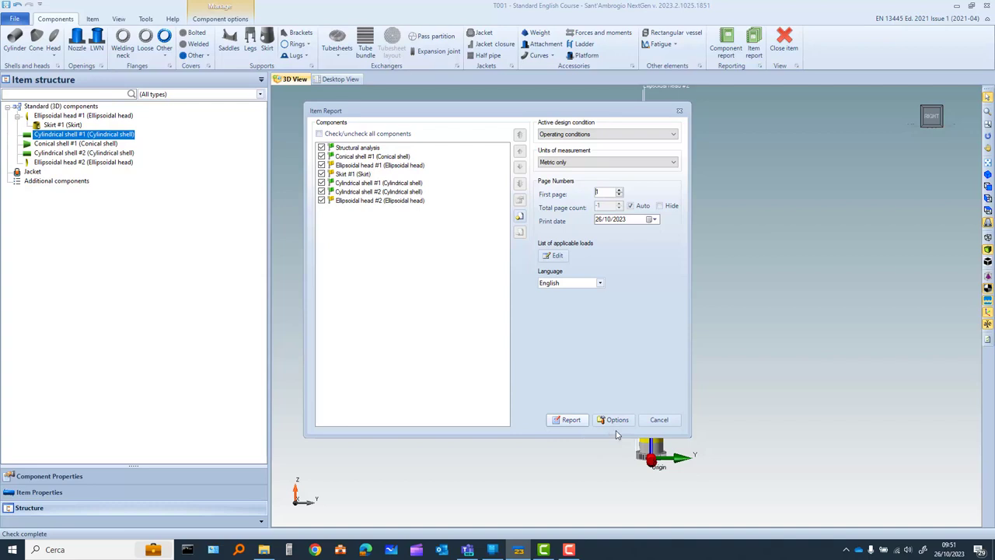
pyautogui.click(570, 420)
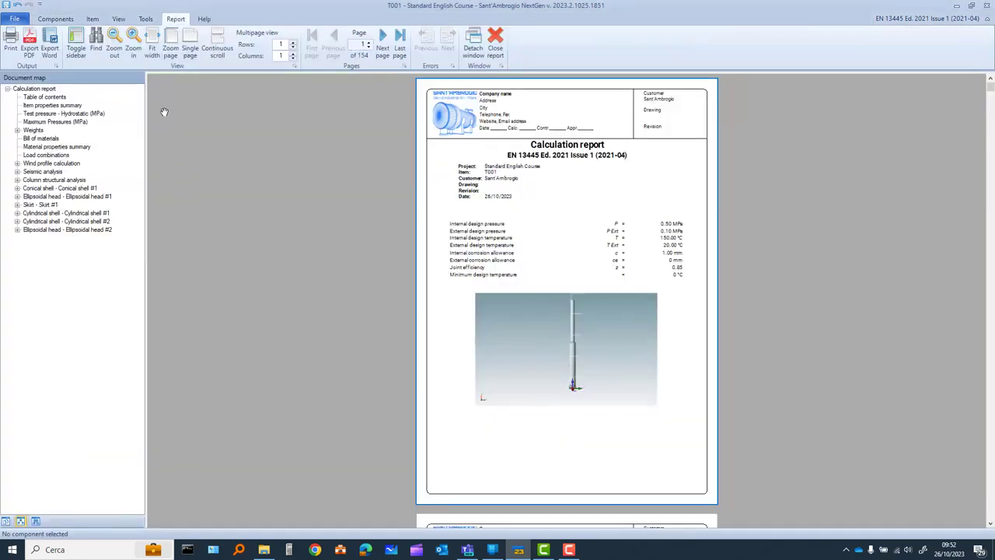
# Check the stress and buckling verifications in the structural analysis sections of the regenerated report, down to Ellipsoidal head #1, and close the report
pyautogui.click(132, 38)
pyautogui.click(130, 40)
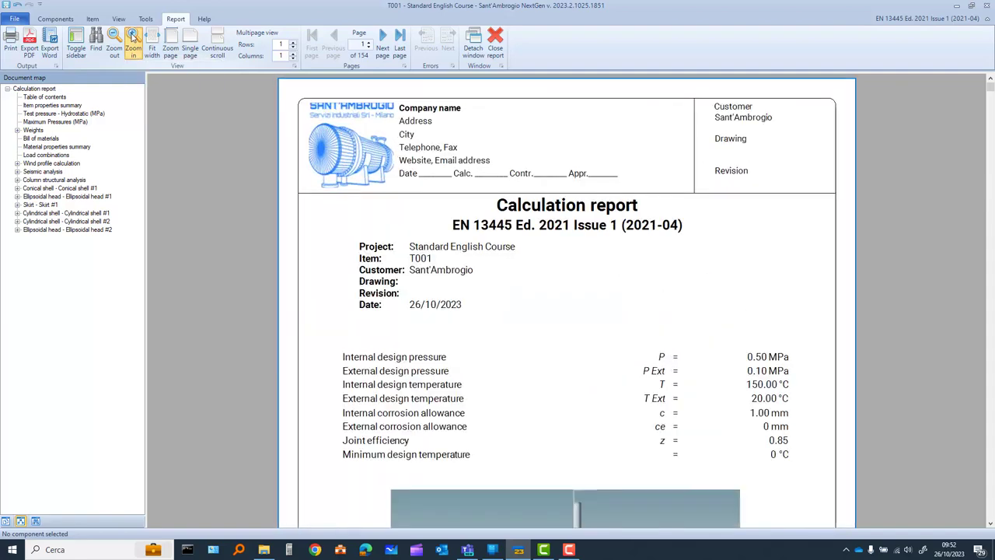
pyautogui.click(115, 39)
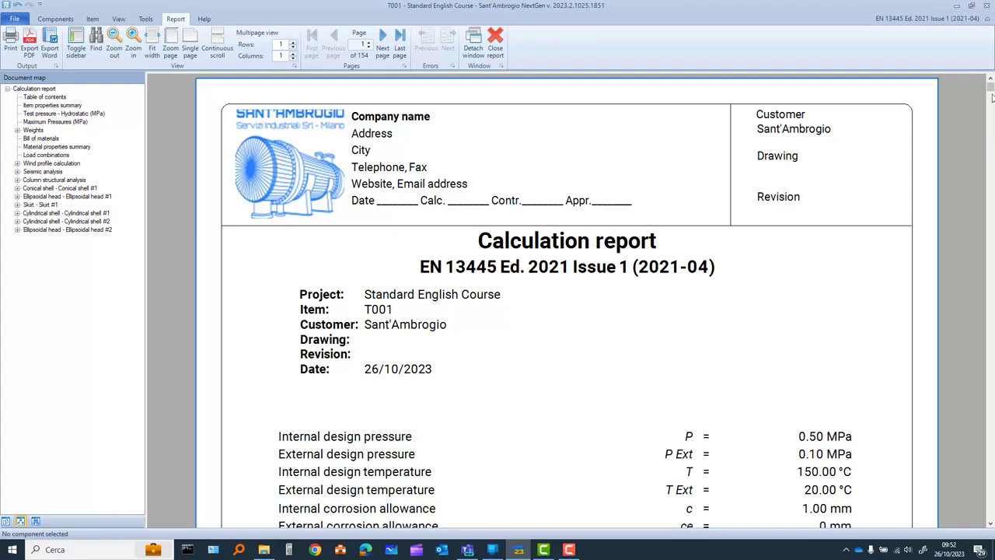
pyautogui.moveTo(991, 97); pyautogui.dragTo(980, 217)
pyautogui.scroll(-9, 745, 205)
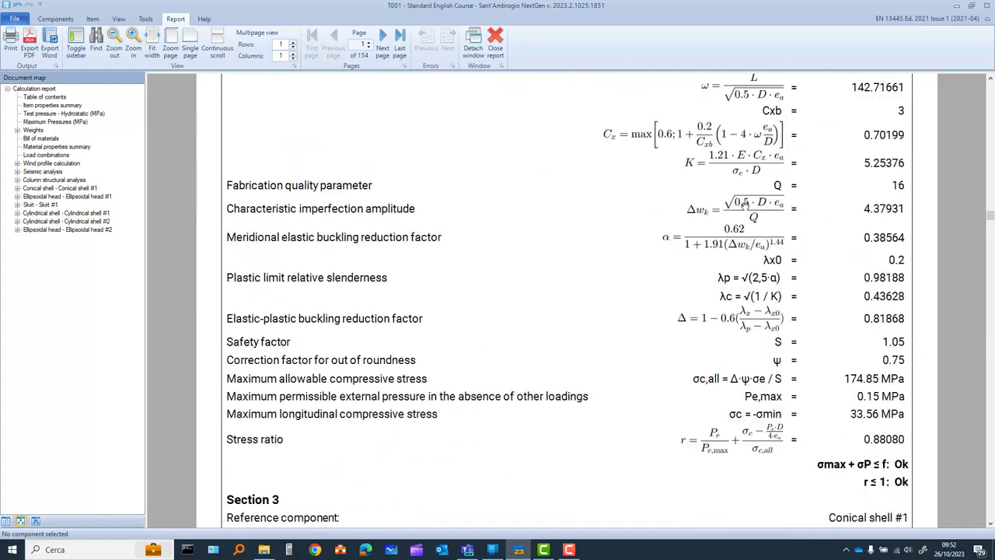
pyautogui.scroll(-10, 744, 202)
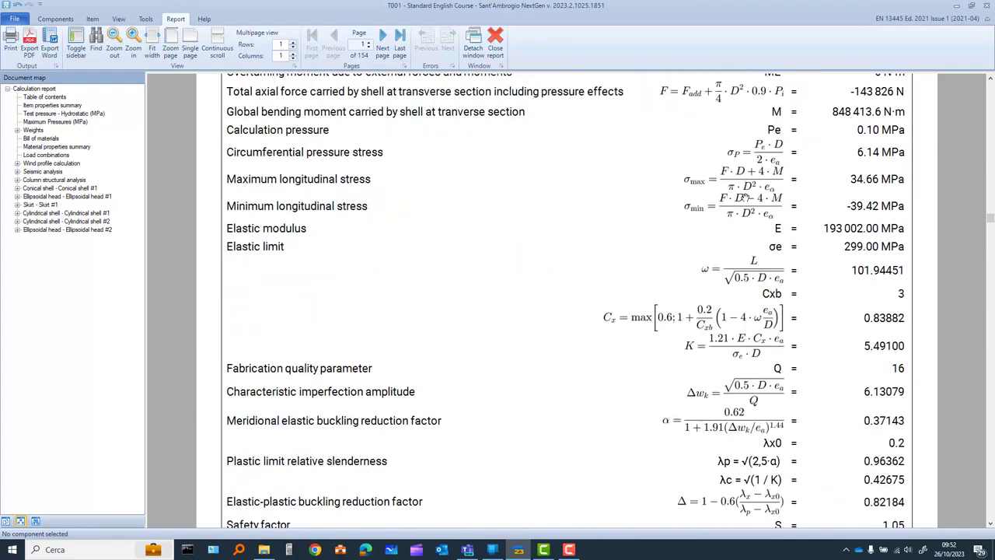
pyautogui.scroll(-3, 745, 199)
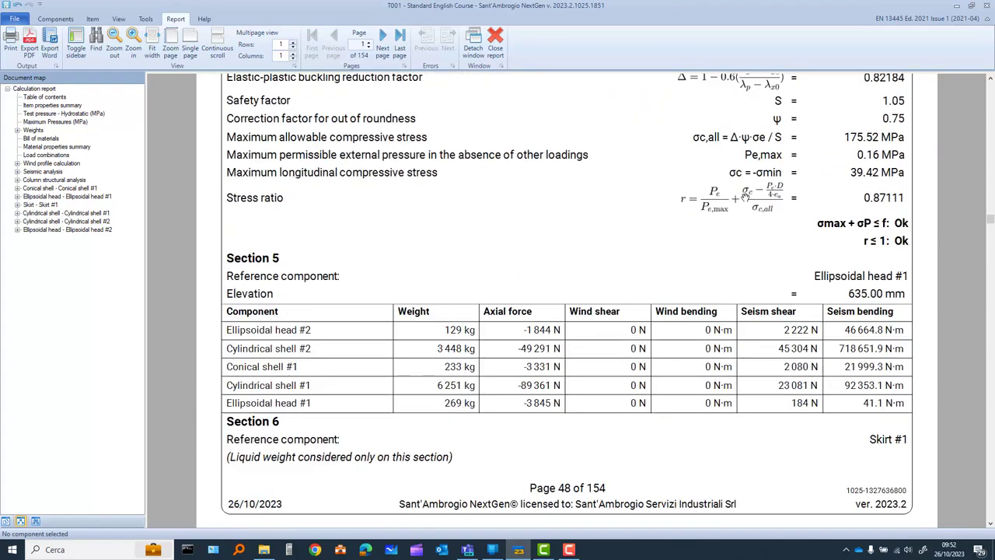
pyautogui.scroll(2, 745, 198)
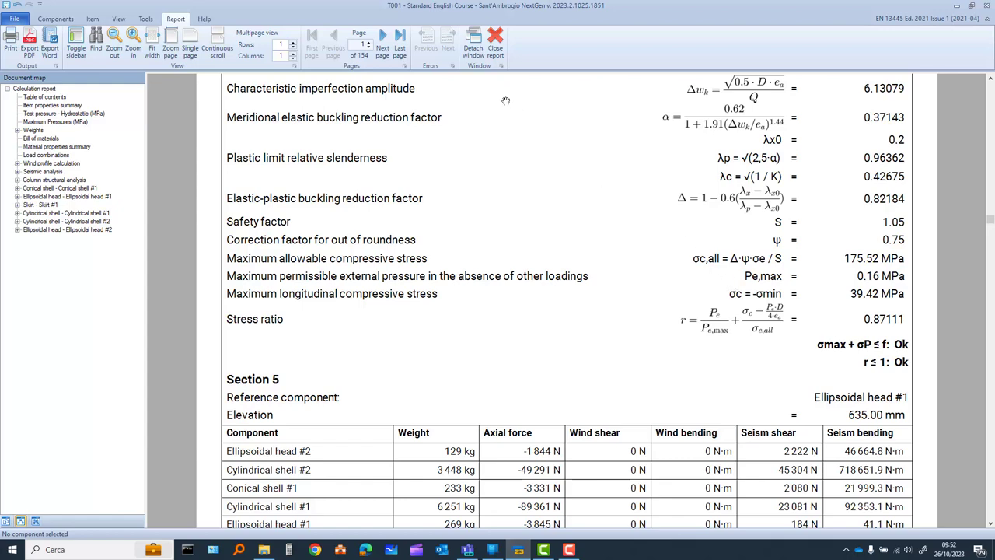
pyautogui.click(496, 47)
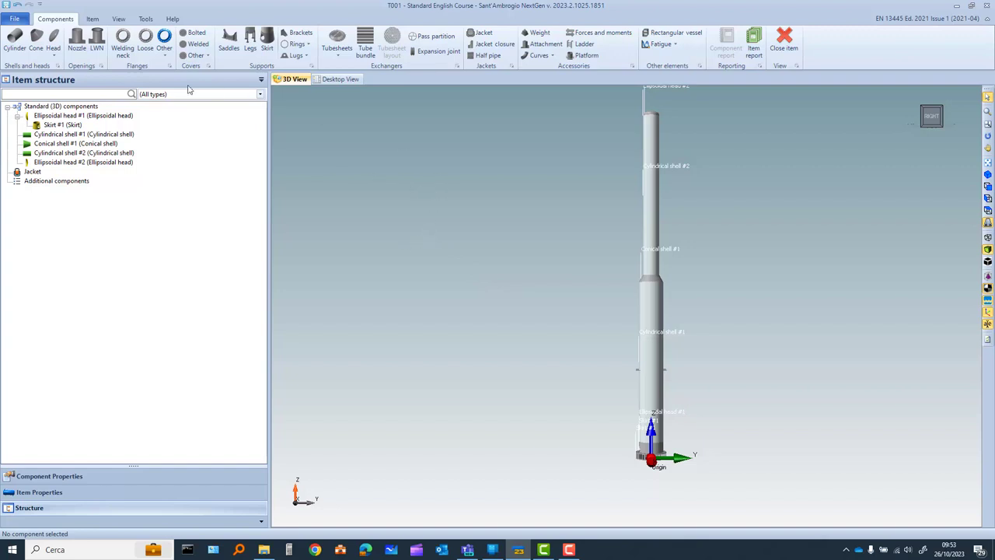
# Review the item's load combinations LC1 to LC9 for the structural calculation and accept the list as it is
pyautogui.click(93, 19)
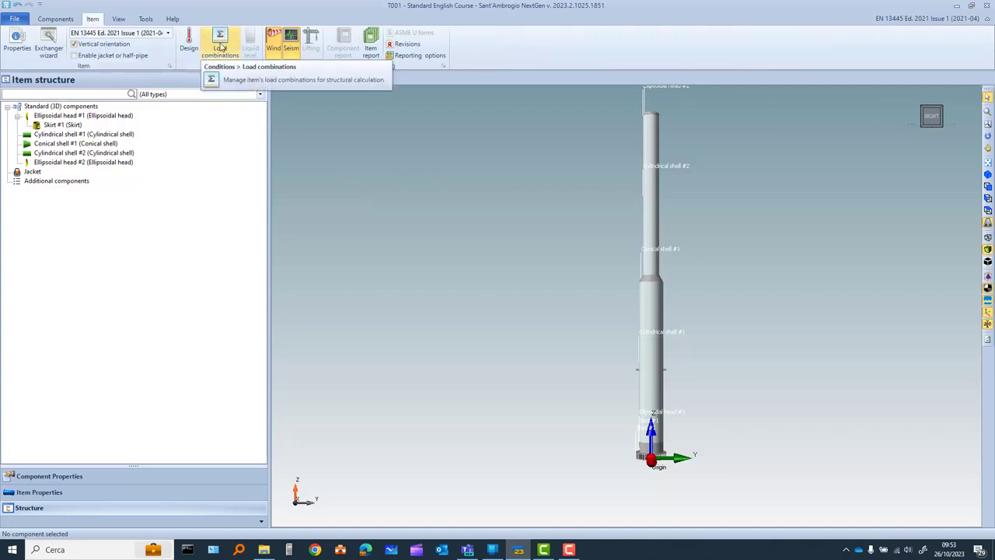
pyautogui.click(220, 45)
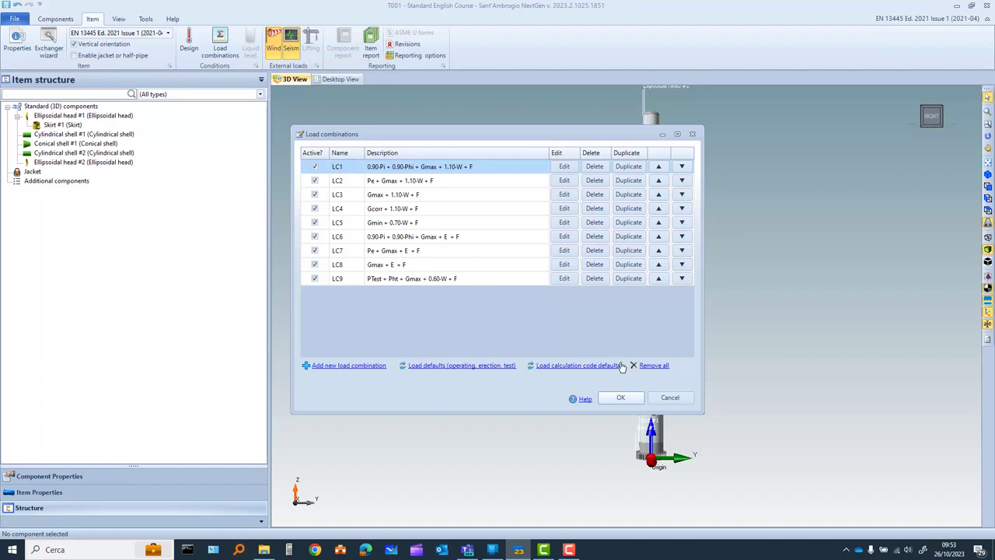
pyautogui.click(622, 398)
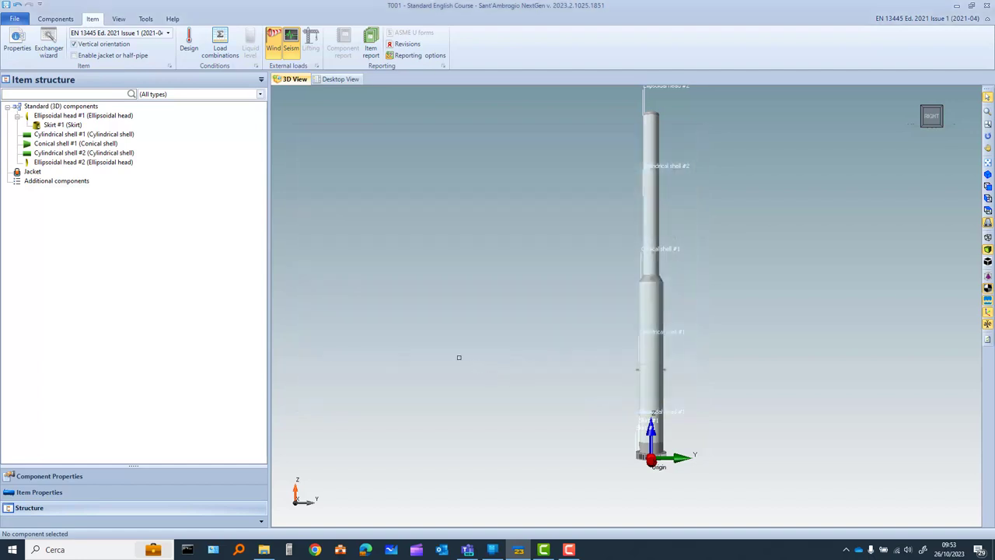